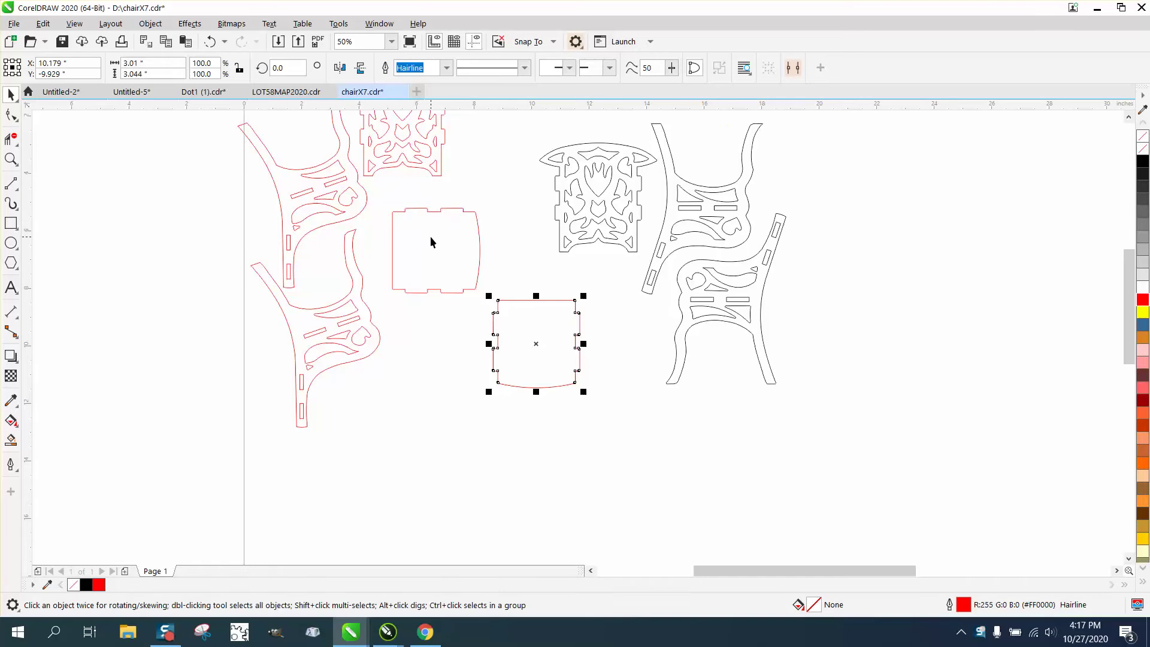
Step: Move the sideways red seat piece up and slightly left, to just below the red chair back
left_click_drag(431, 211, 422, 194)
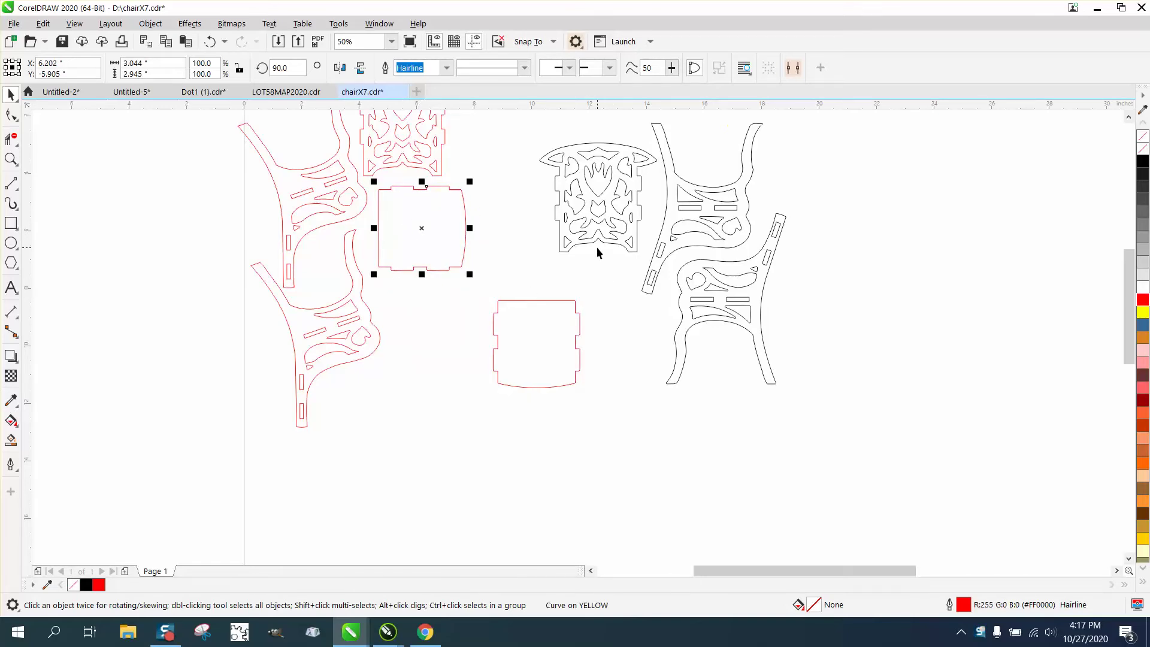
left_click(527, 241)
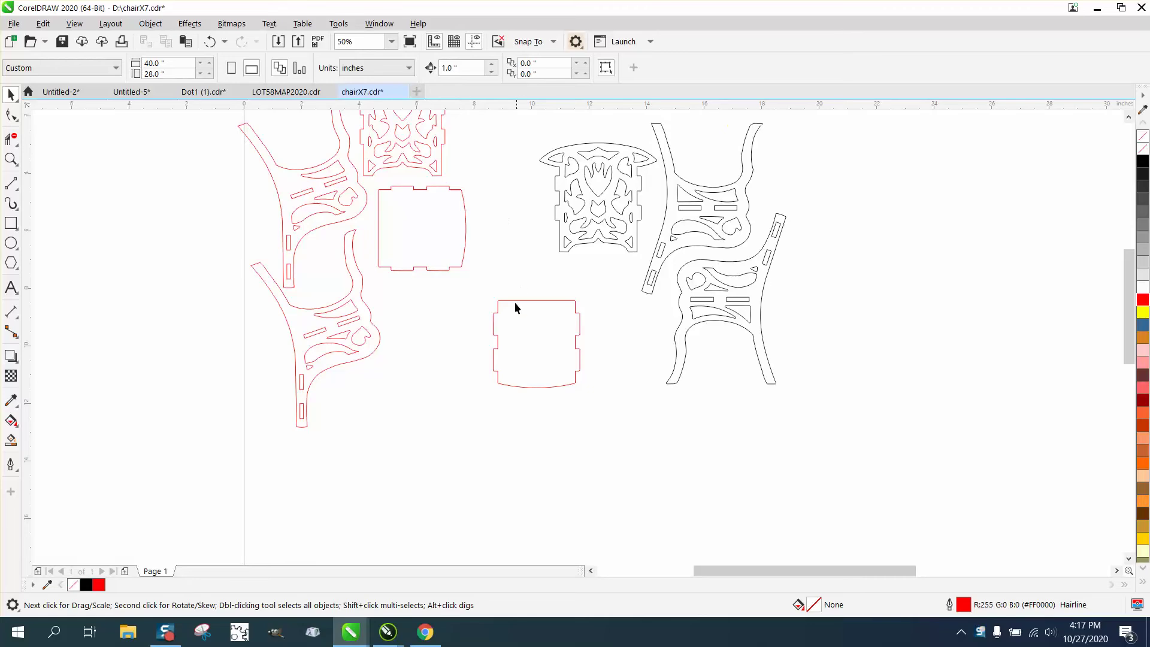
Step: Draw a vertical 2-point line about 0.785 inch long closing off the upper left tab of the lower seat piece
left_click(11, 159)
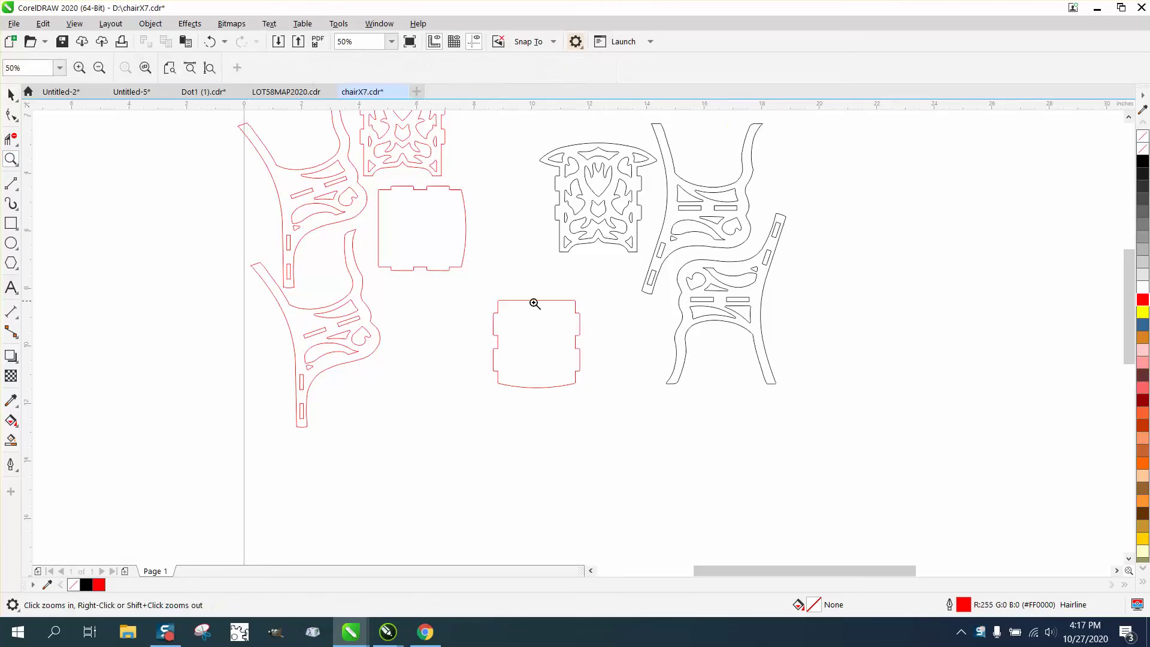
left_click_drag(491, 301, 616, 387)
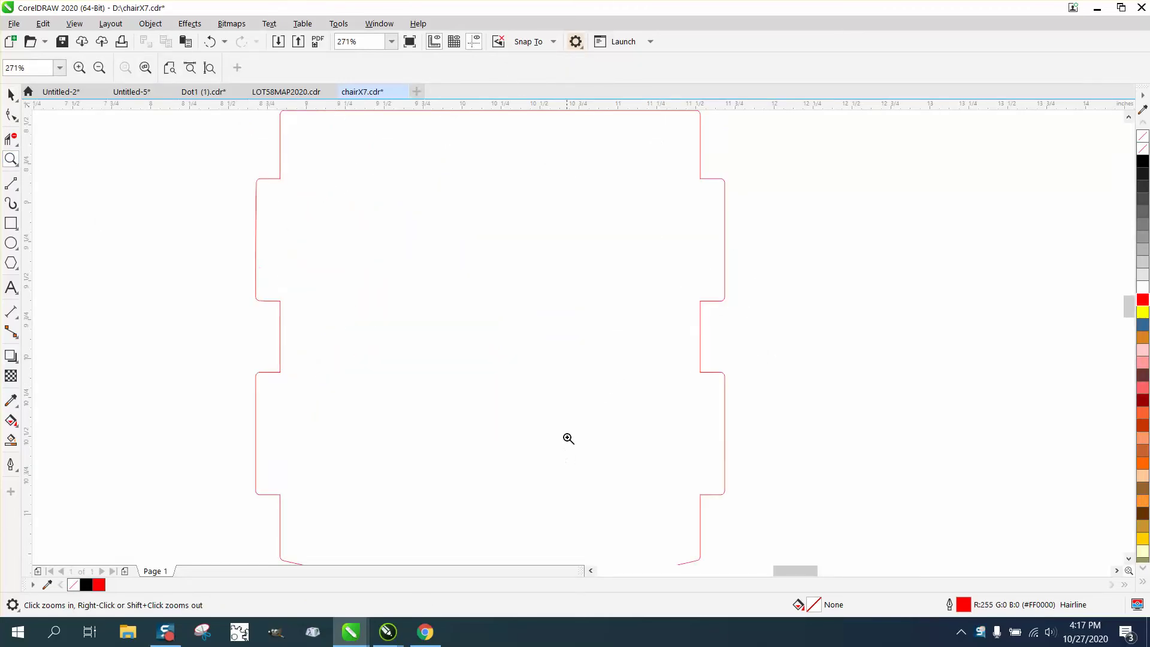
right_click(557, 419)
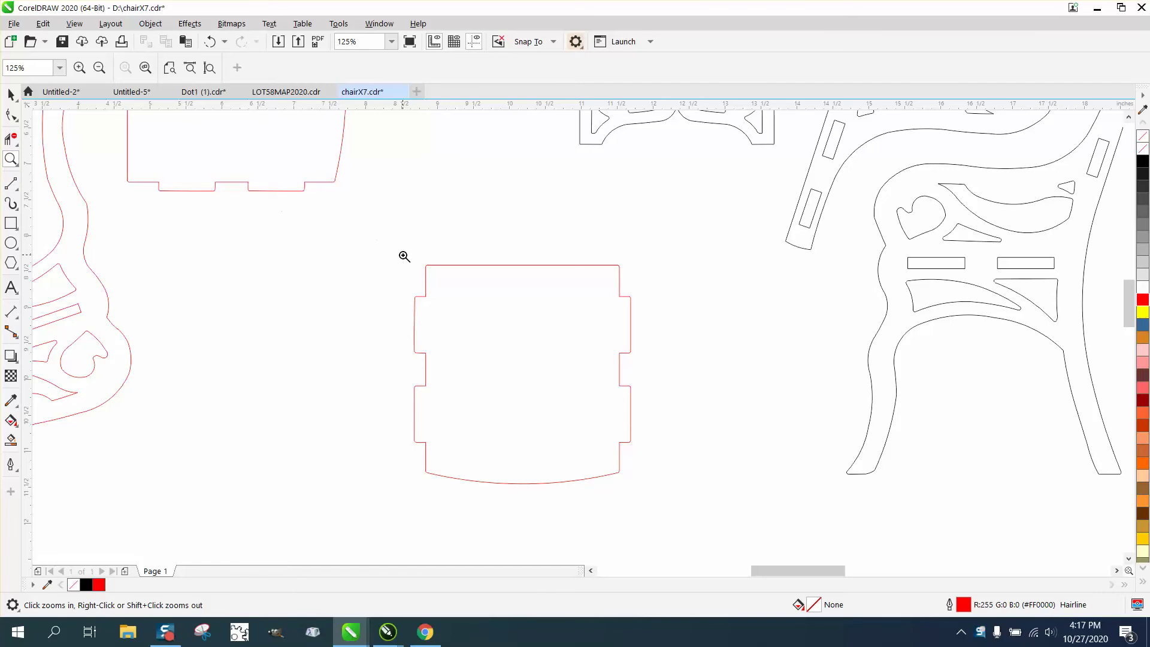
left_click_drag(394, 253, 693, 496)
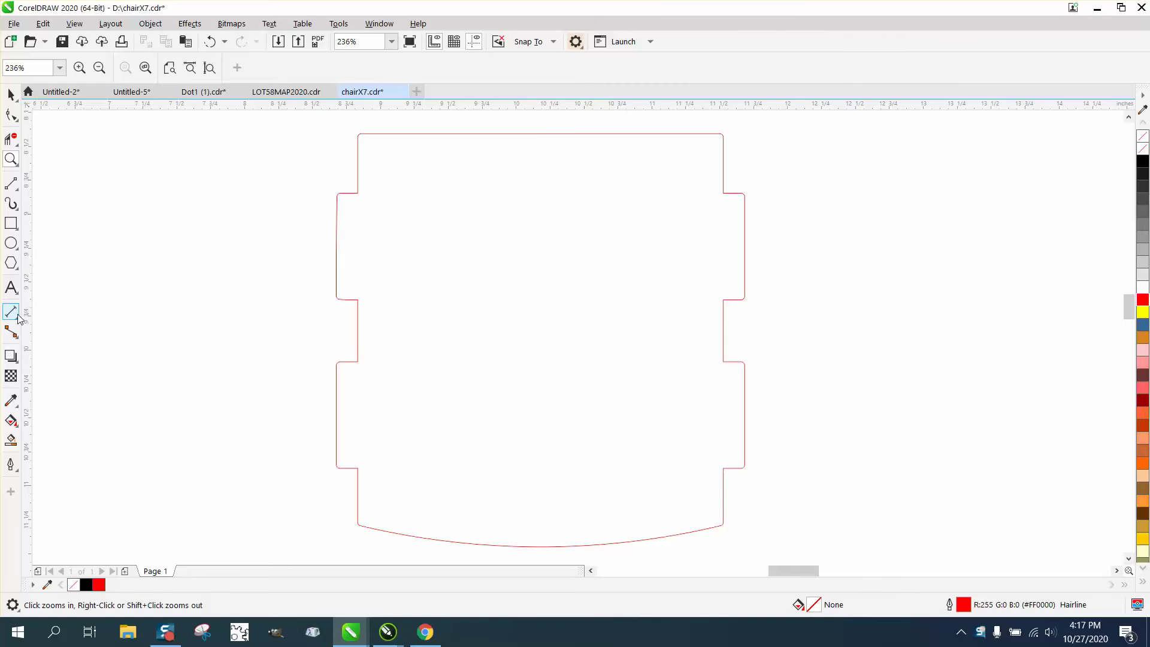
left_click(19, 193)
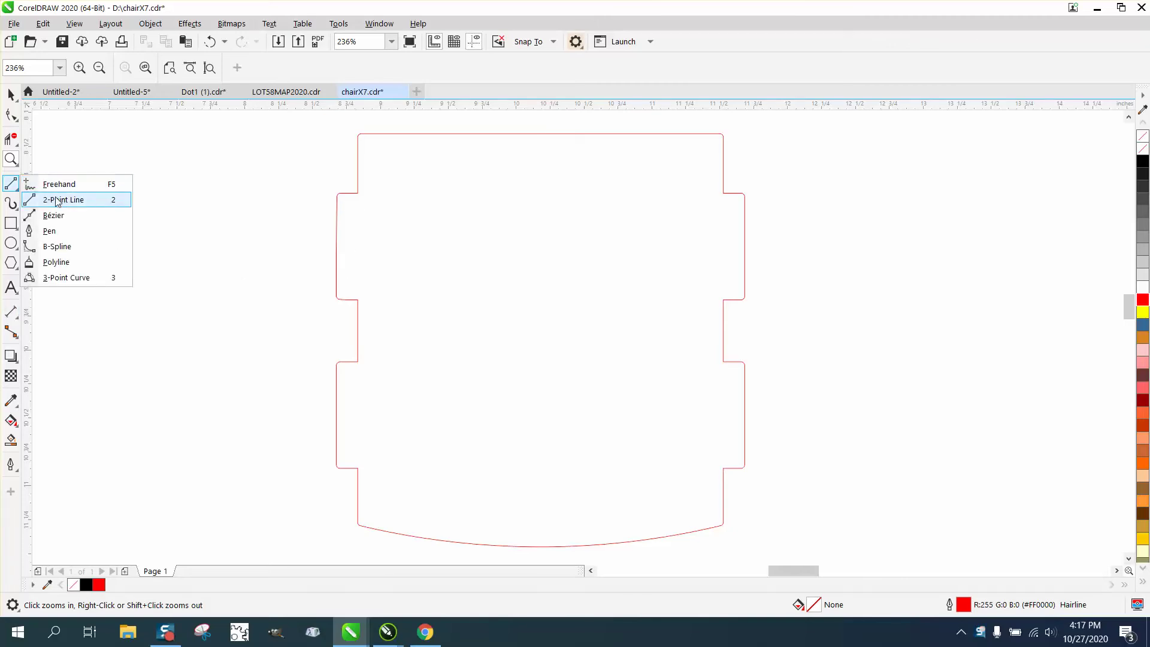
left_click(56, 198)
left_click_drag(358, 194, 358, 299)
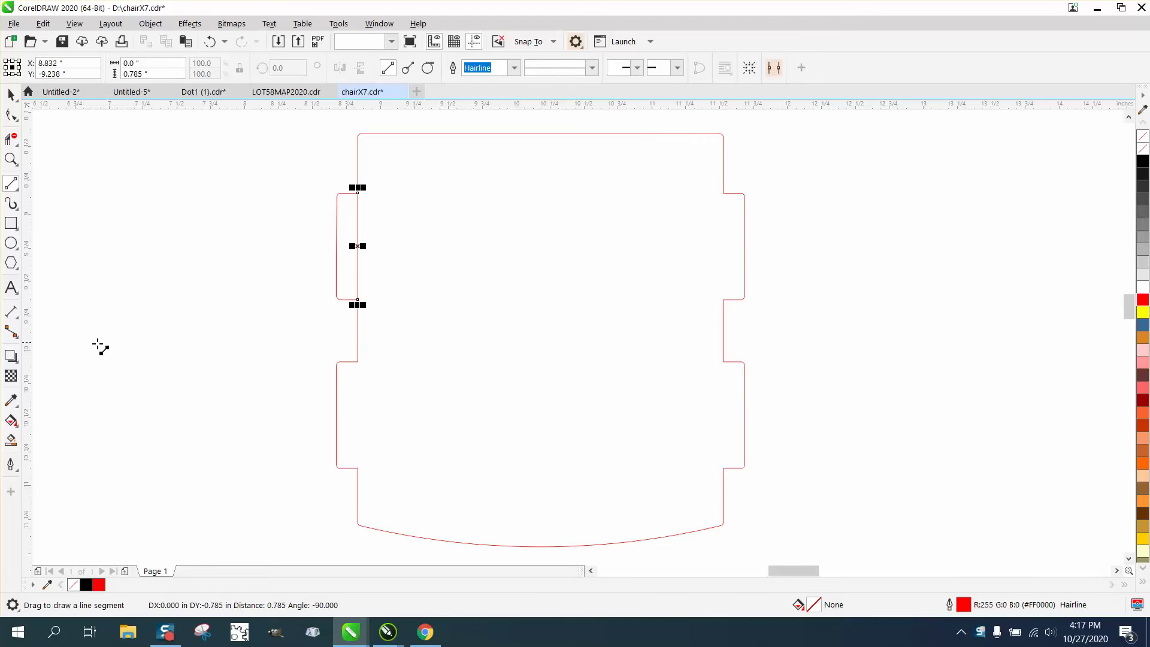
Step: Smart-fill the closed tab, shift the new shape 1 inch right, and give it no fill and a red outline
left_click(11, 441)
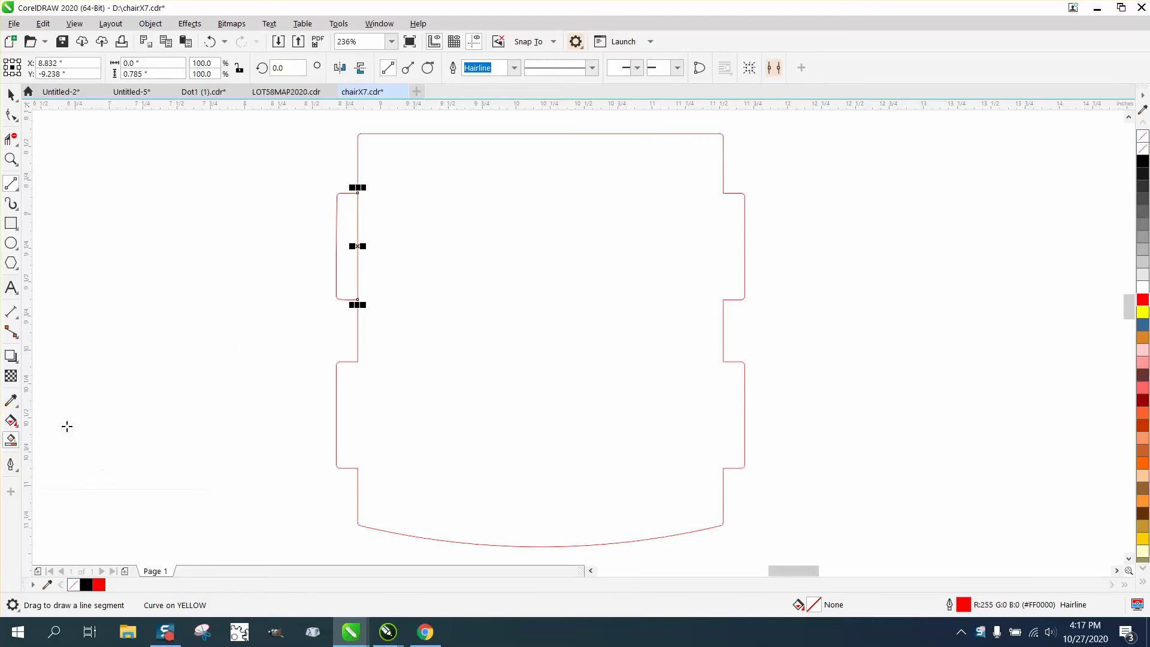
left_click(351, 220)
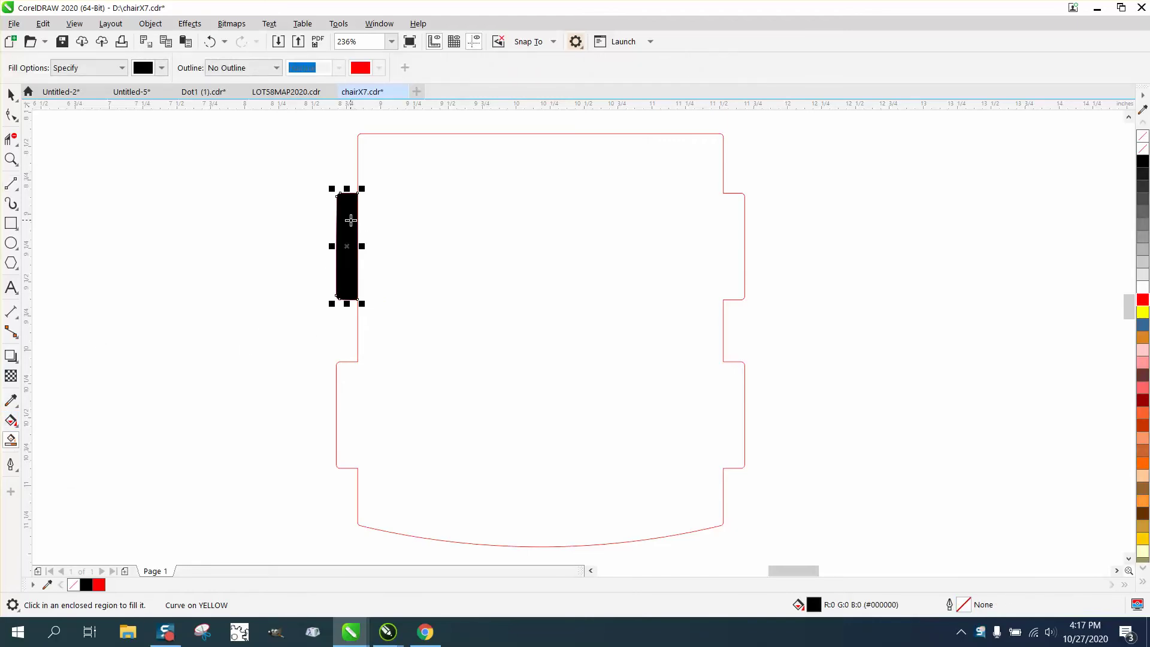
key("Right")
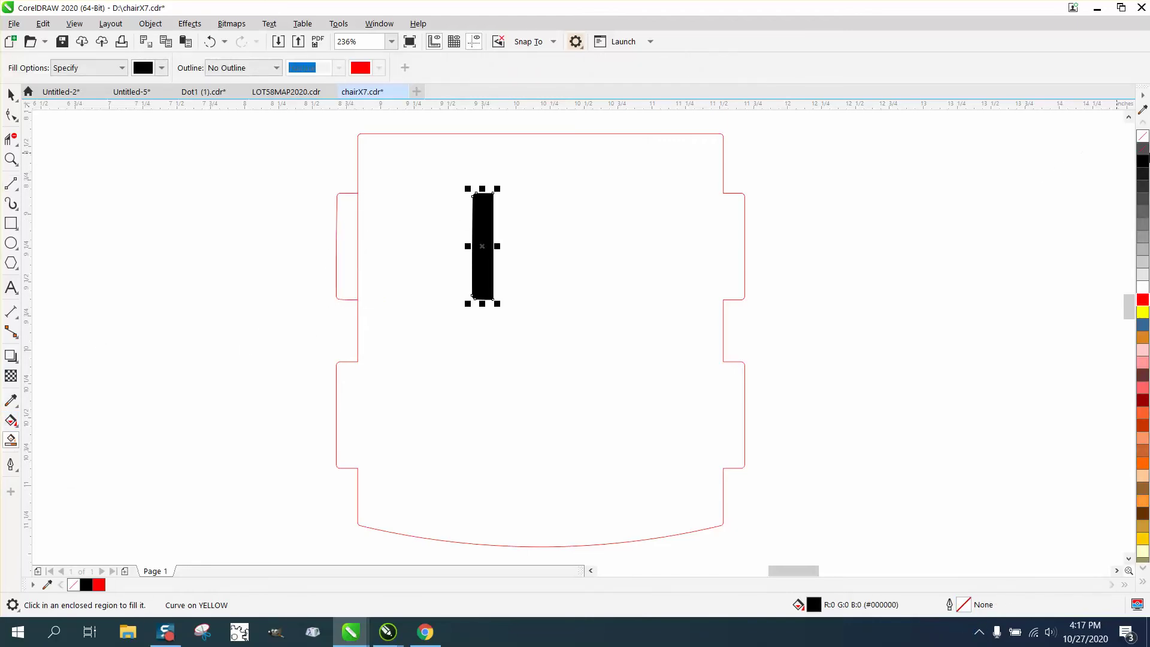
left_click(1143, 138)
right_click(1143, 300)
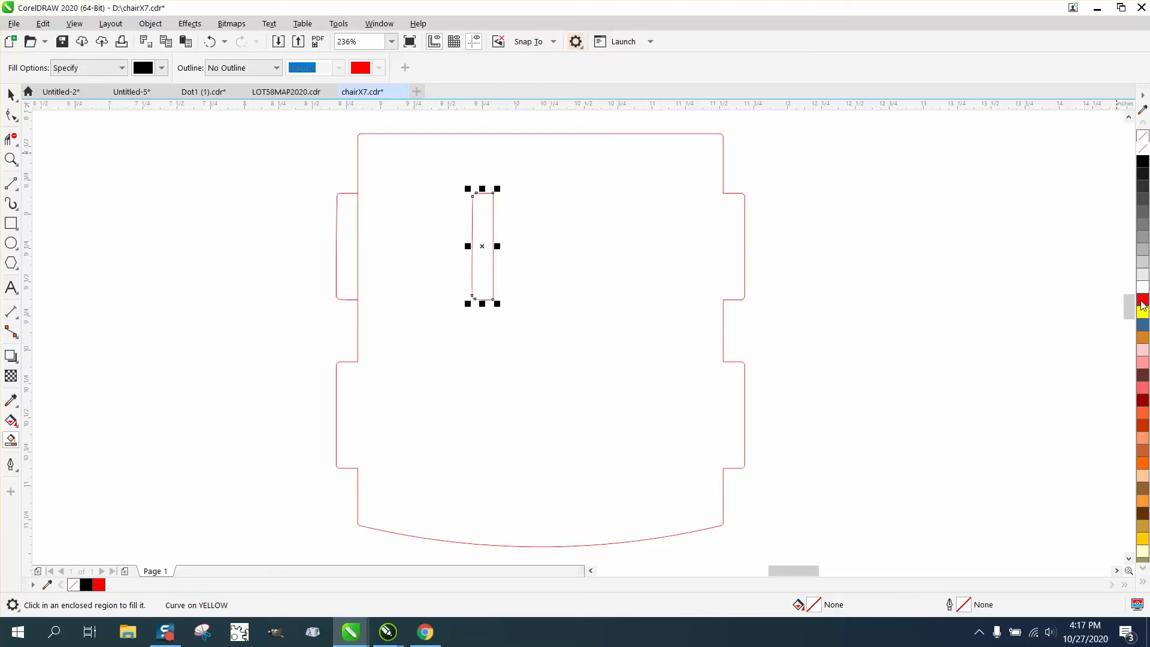
Step: Set the extracted tab shape's width to 0.125 inch
left_click(11, 94)
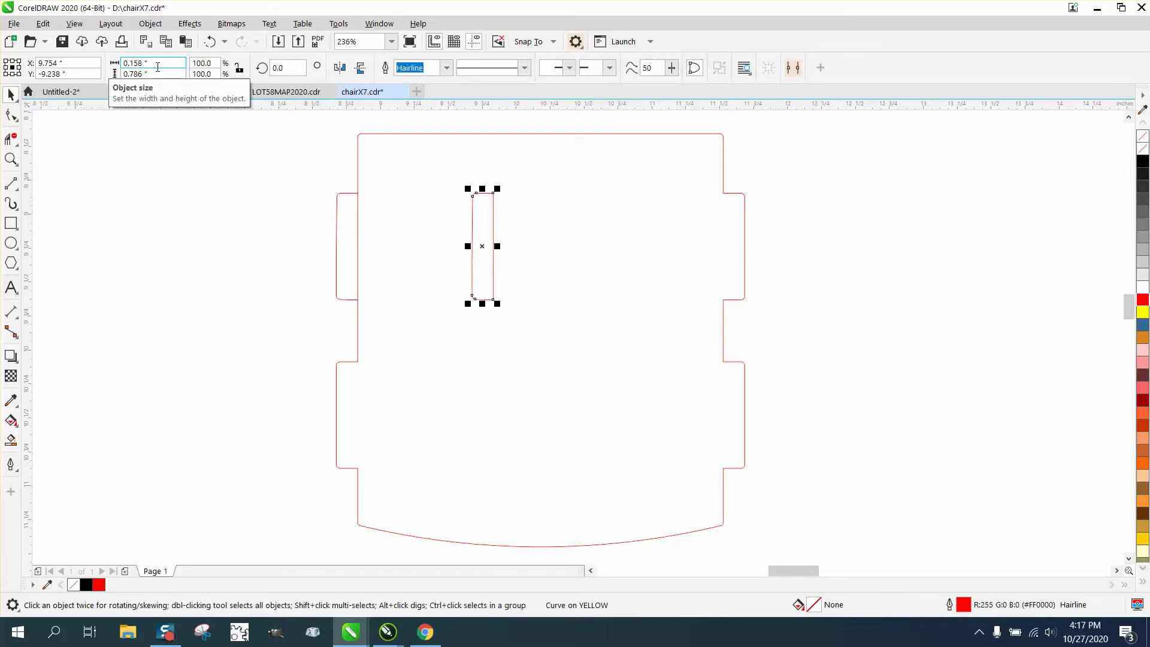
left_click(137, 63)
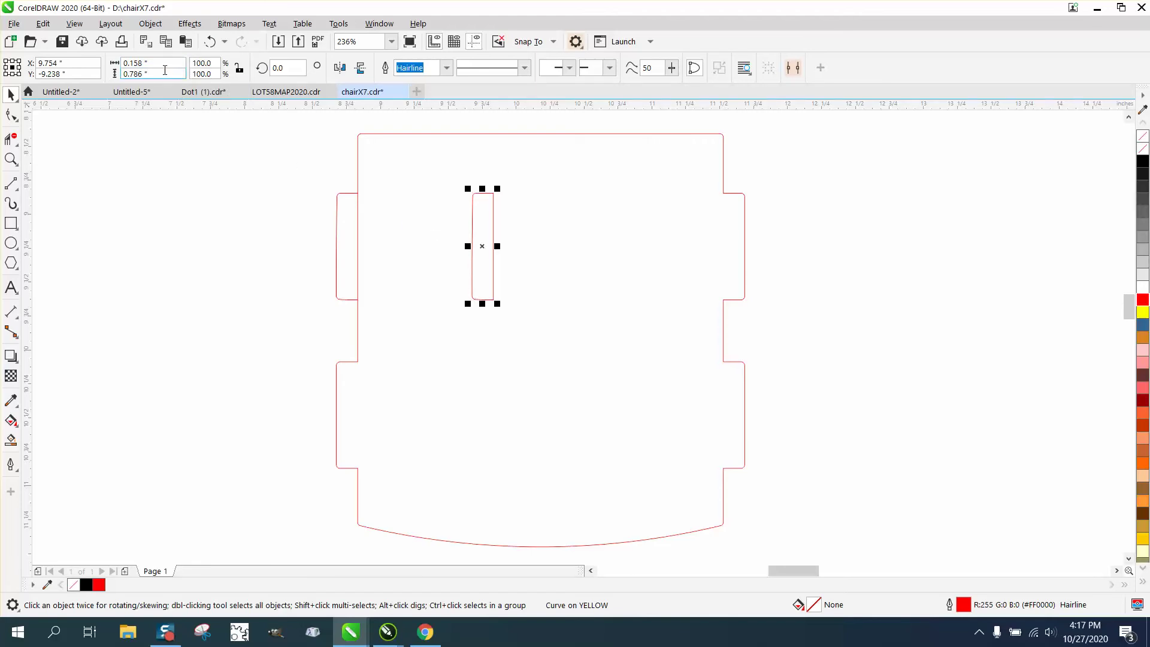
double_click(133, 63)
type(".")
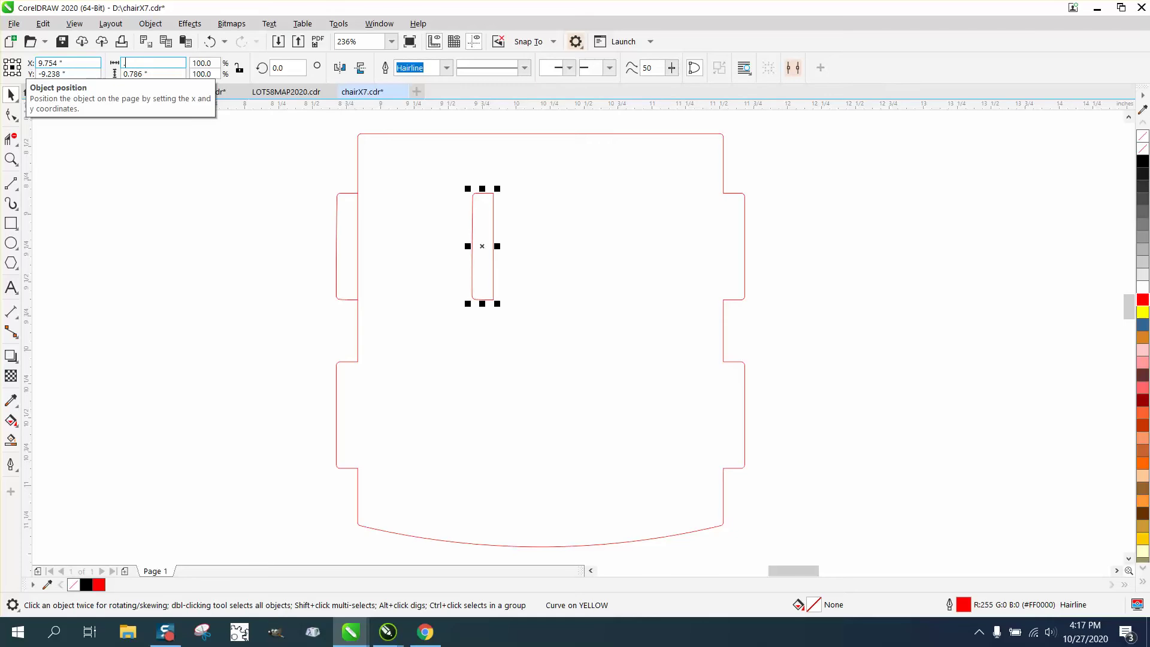
type("125")
key("Return")
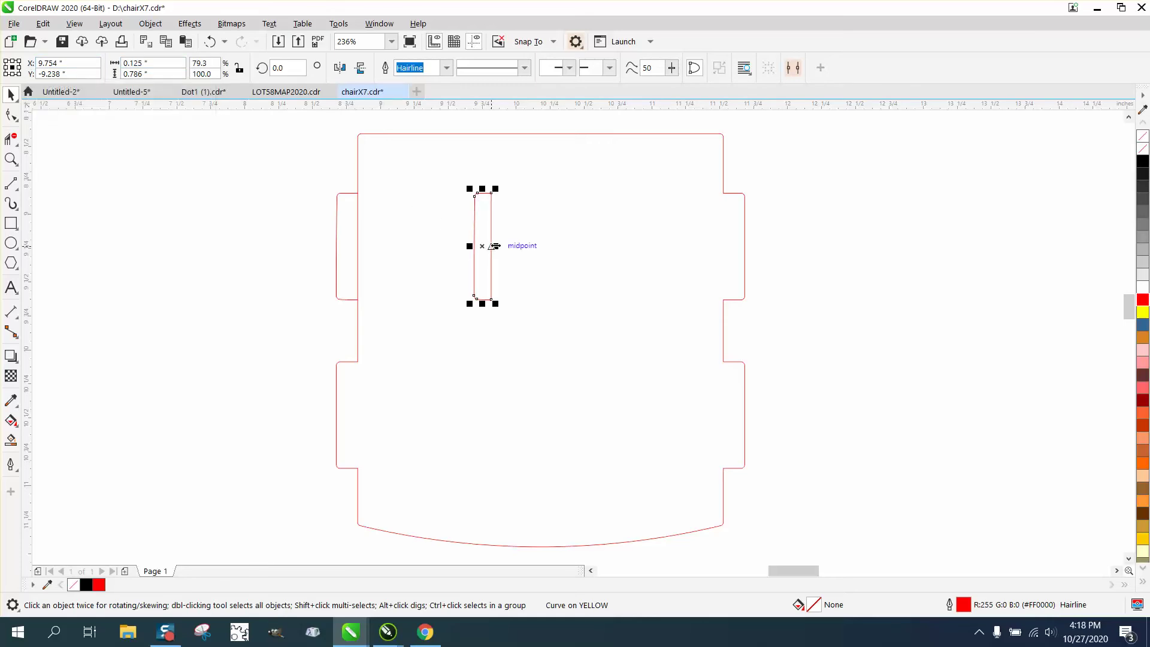
Step: Move the narrowed tab back 1 inch left and snap its inner edge to the seat's upper left tab line
key("Left")
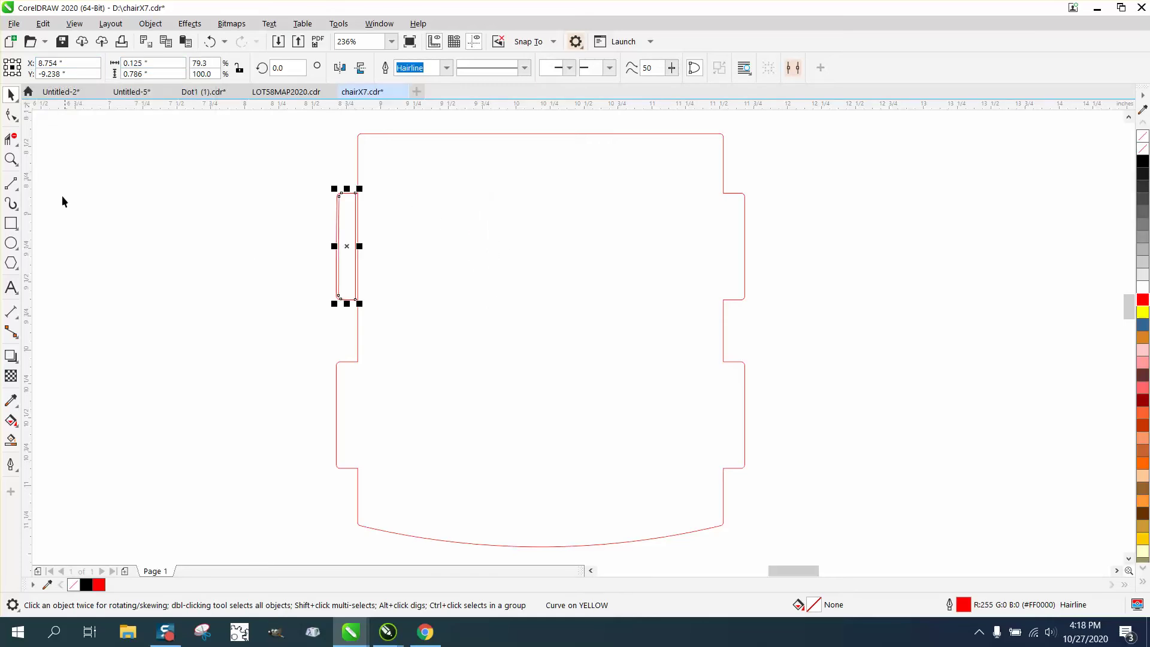
left_click(10, 159)
left_click_drag(268, 169, 509, 352)
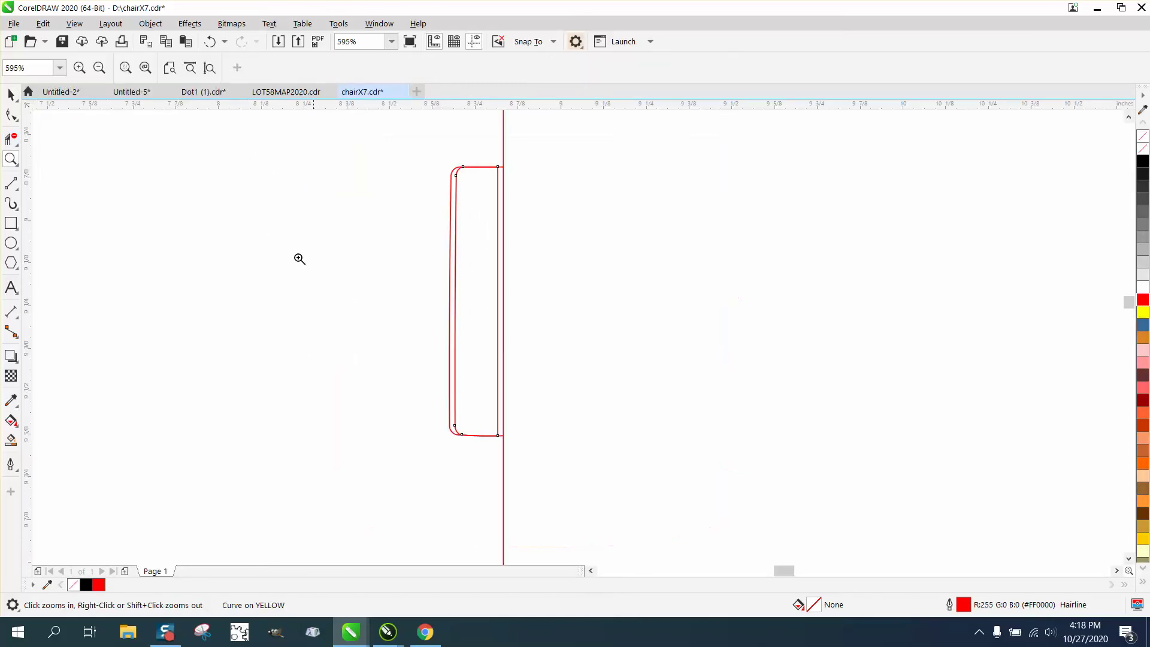
left_click(11, 94)
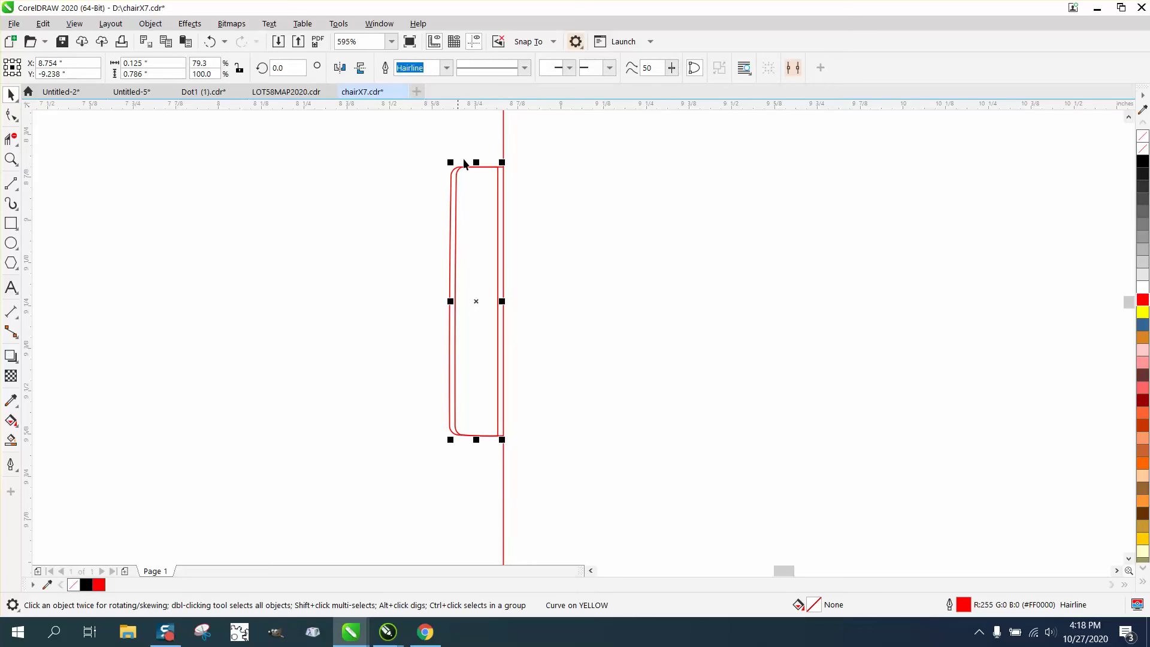
left_click_drag(498, 166, 504, 171)
Step: Duplicate the narrowed tab and snap the copy onto the seat's lower left tab
scroll(260, 154, "down", 1)
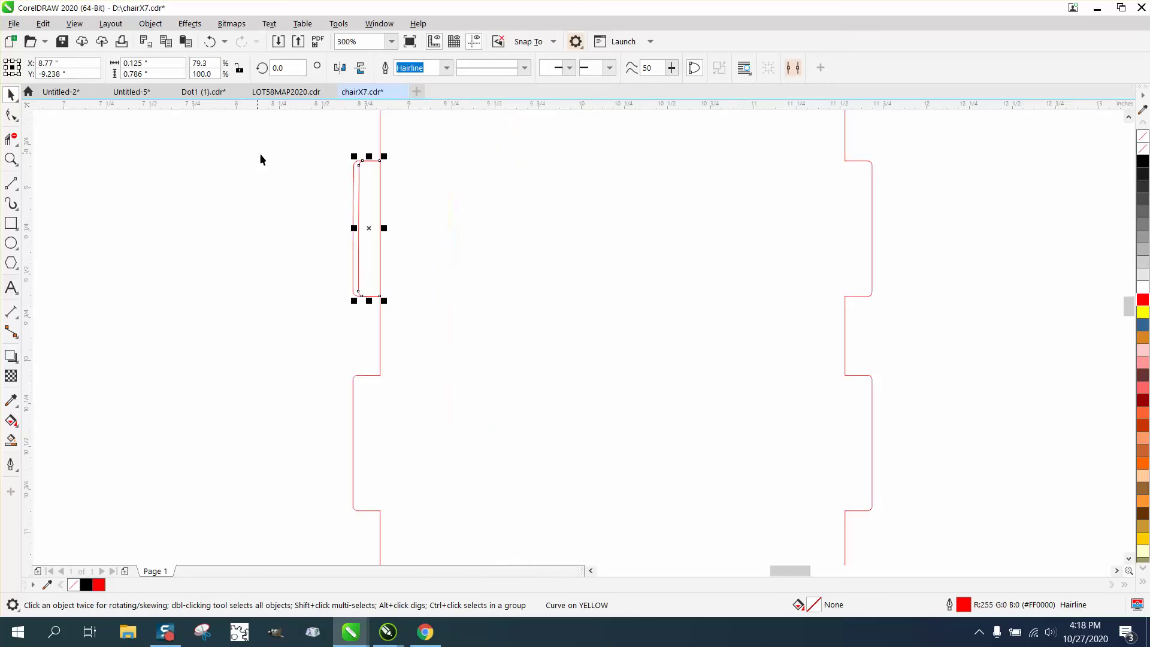
scroll(260, 160, "down", 1)
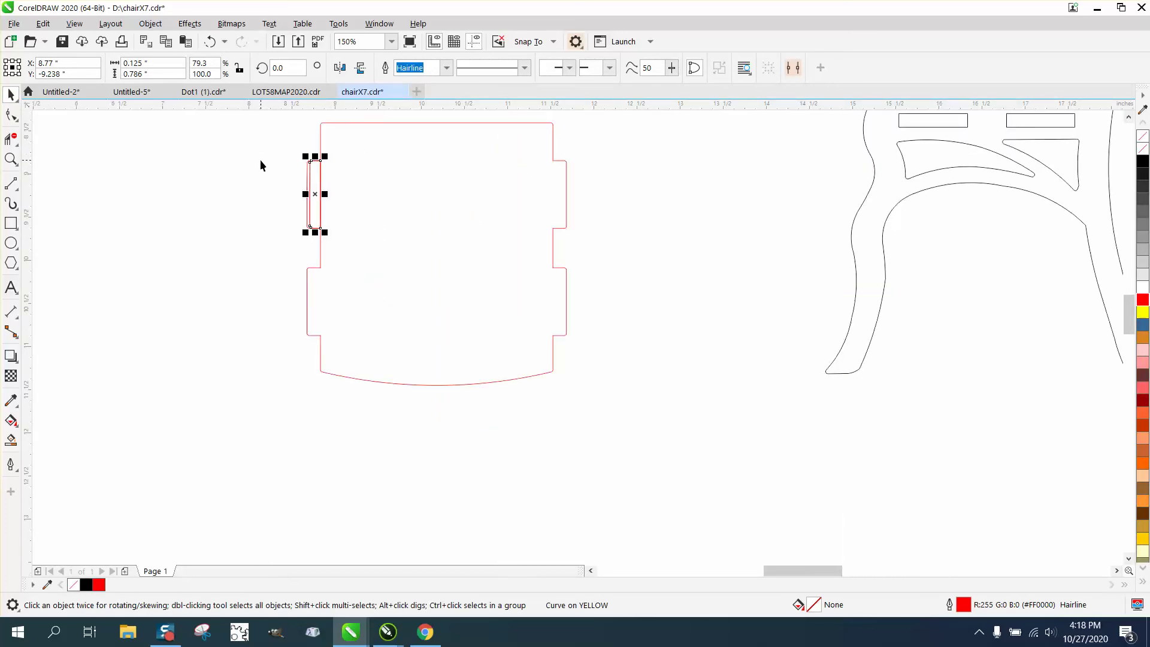
left_click_drag(321, 228, 358, 329)
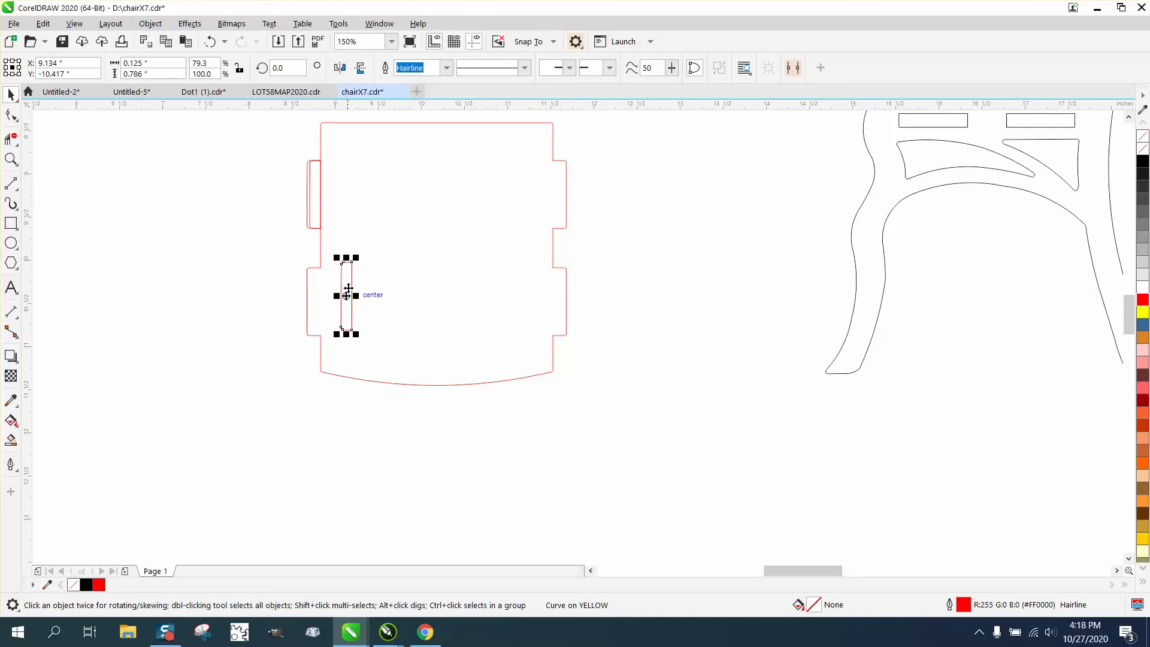
left_click_drag(355, 267, 319, 269)
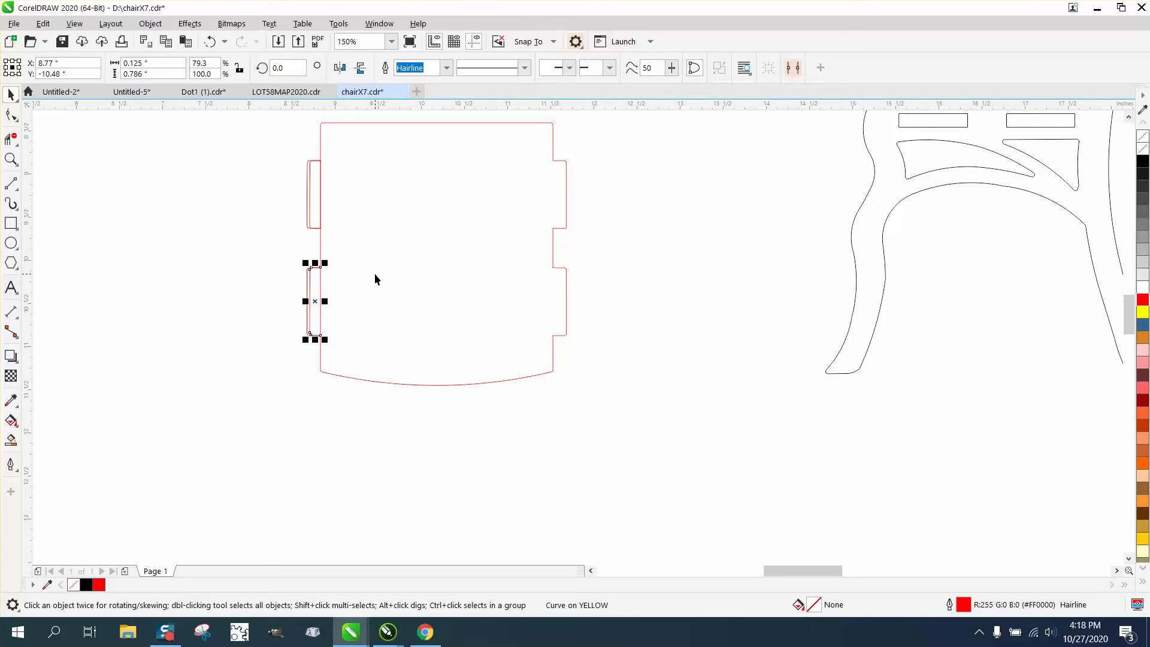
Step: Duplicate the lower left narrowed tab, mirror the copy horizontally, and snap it onto the seat's lower right tab
left_click_drag(315, 301, 514, 300)
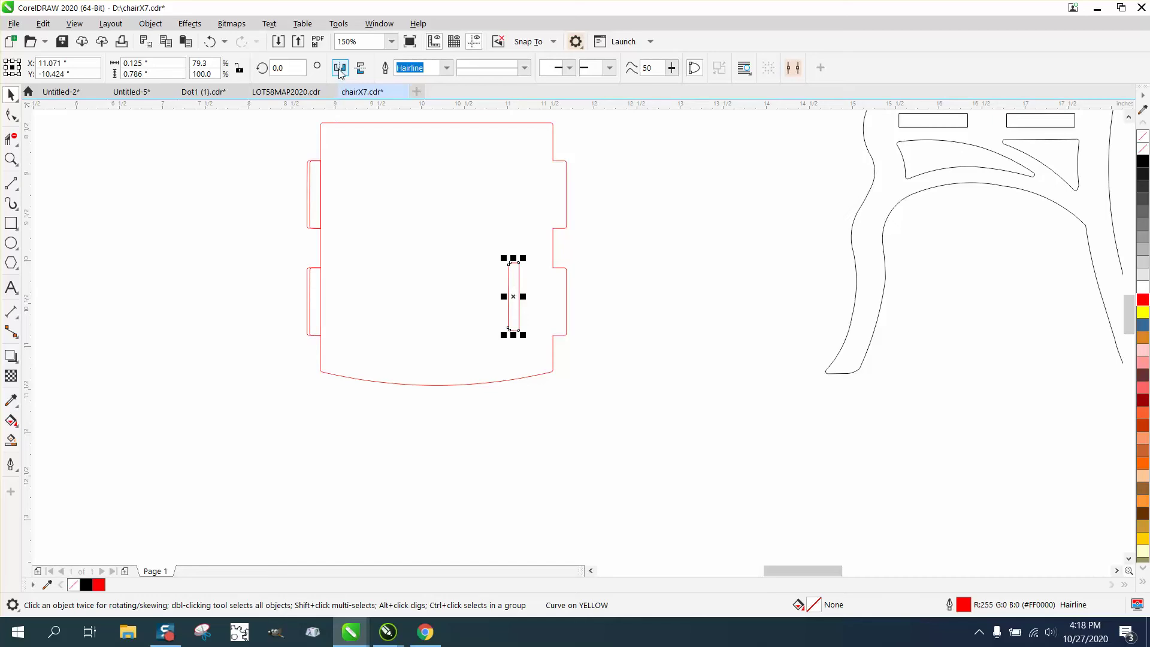
scroll(511, 261, "up", 2)
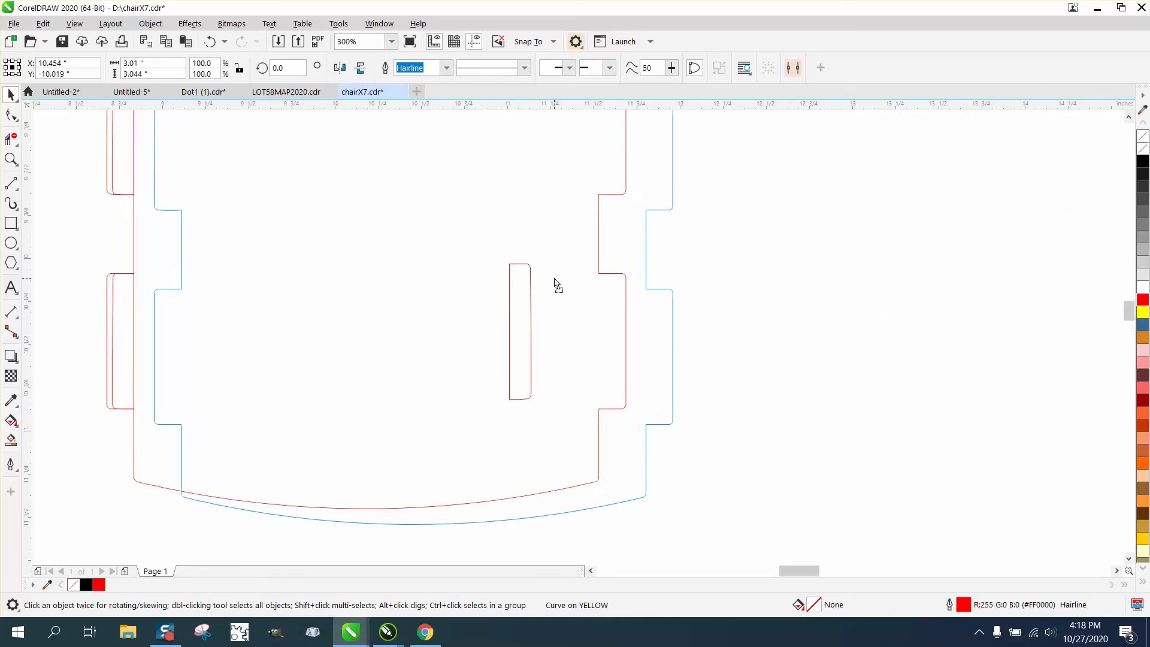
left_click_drag(554, 284, 555, 284)
left_click(210, 42)
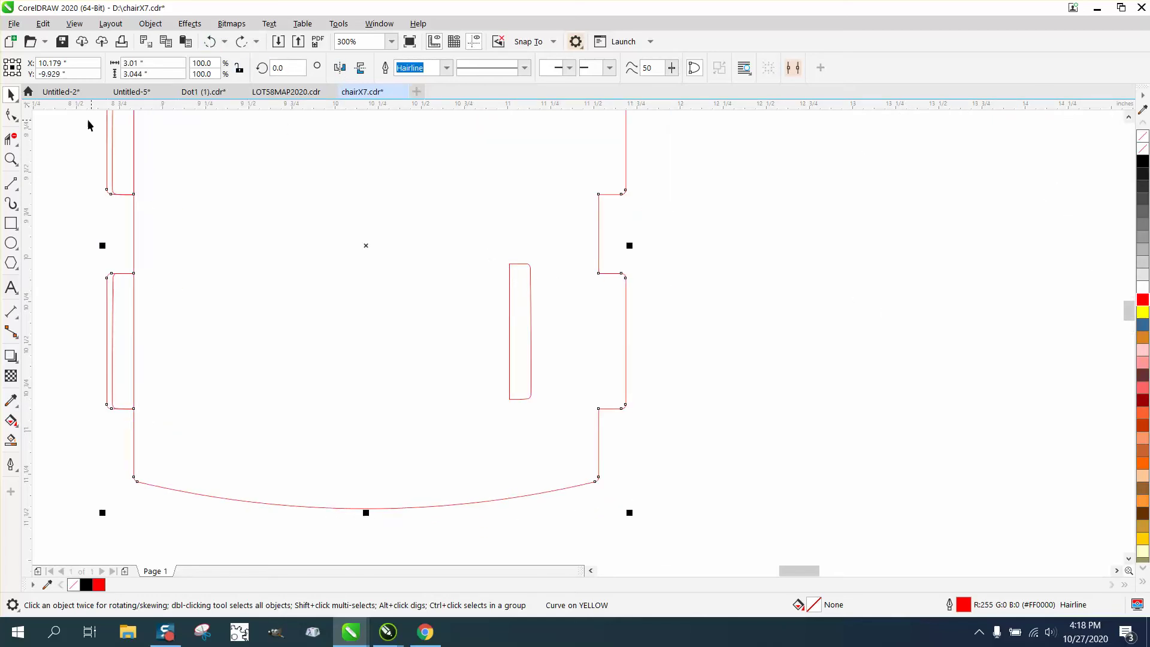
left_click(11, 95)
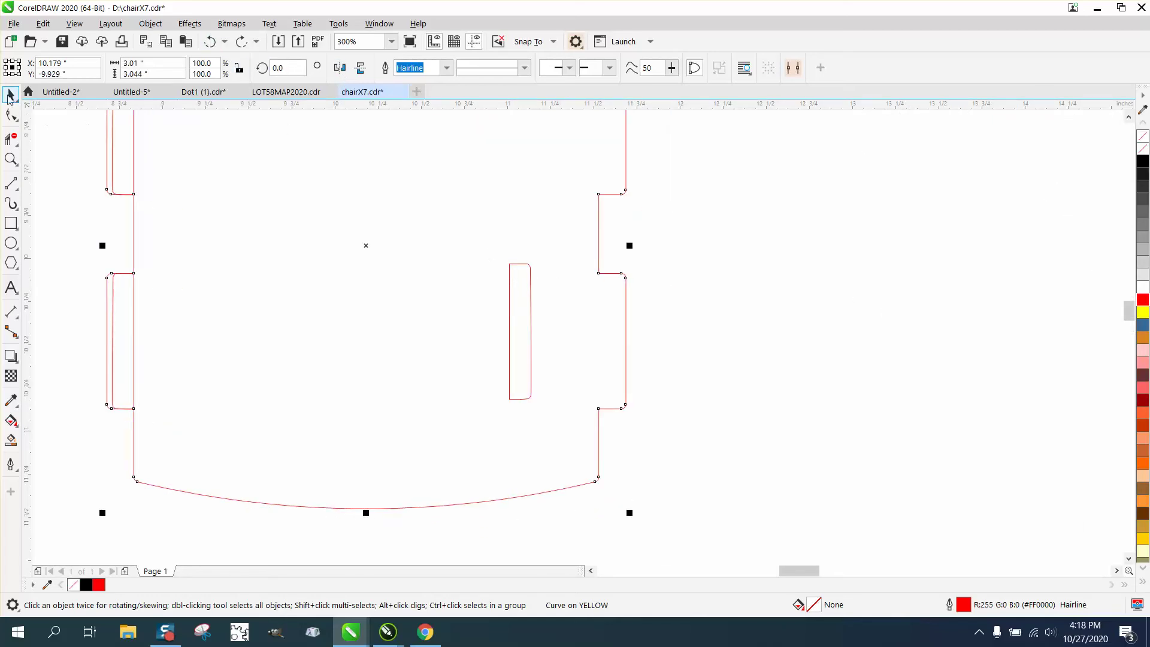
left_click(510, 267)
left_click_drag(510, 267, 601, 280)
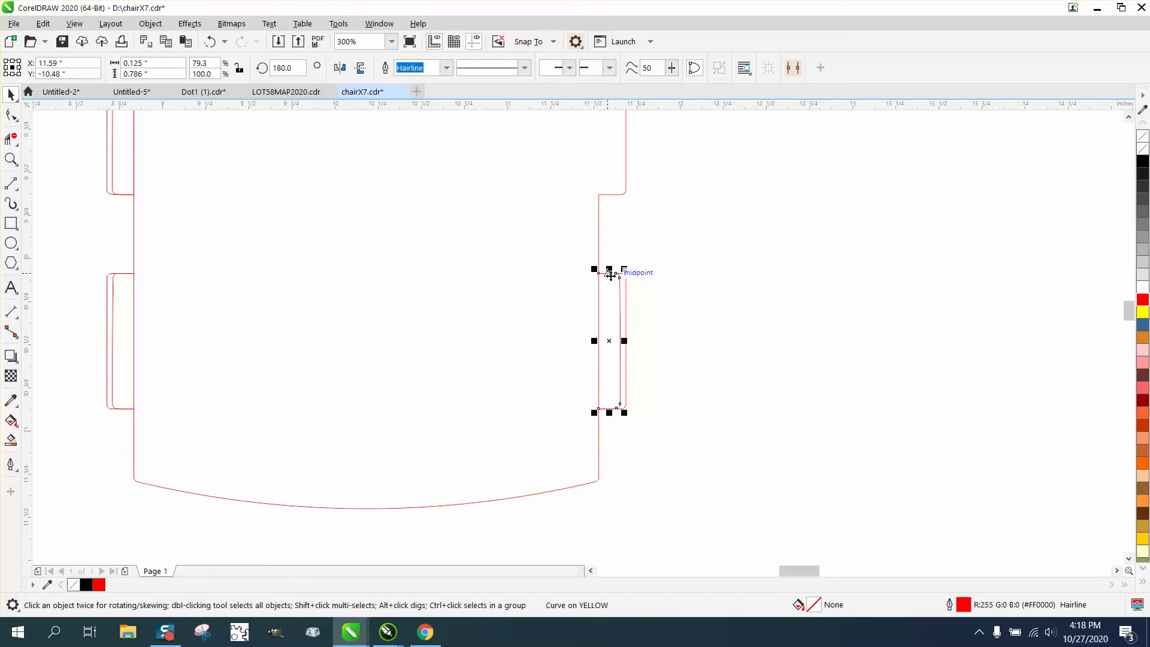
Step: Duplicate the mirrored narrowed tab and snap the copy onto the seat's upper right tab
scroll(611, 275, "down", 2)
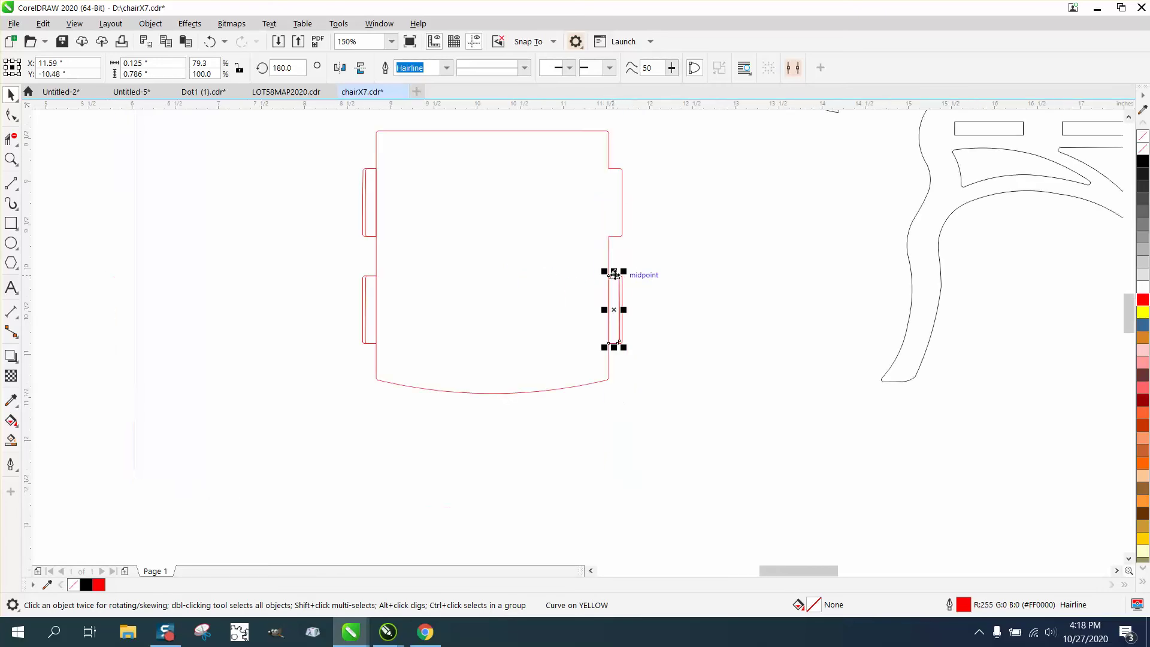
left_click_drag(611, 272, 611, 218)
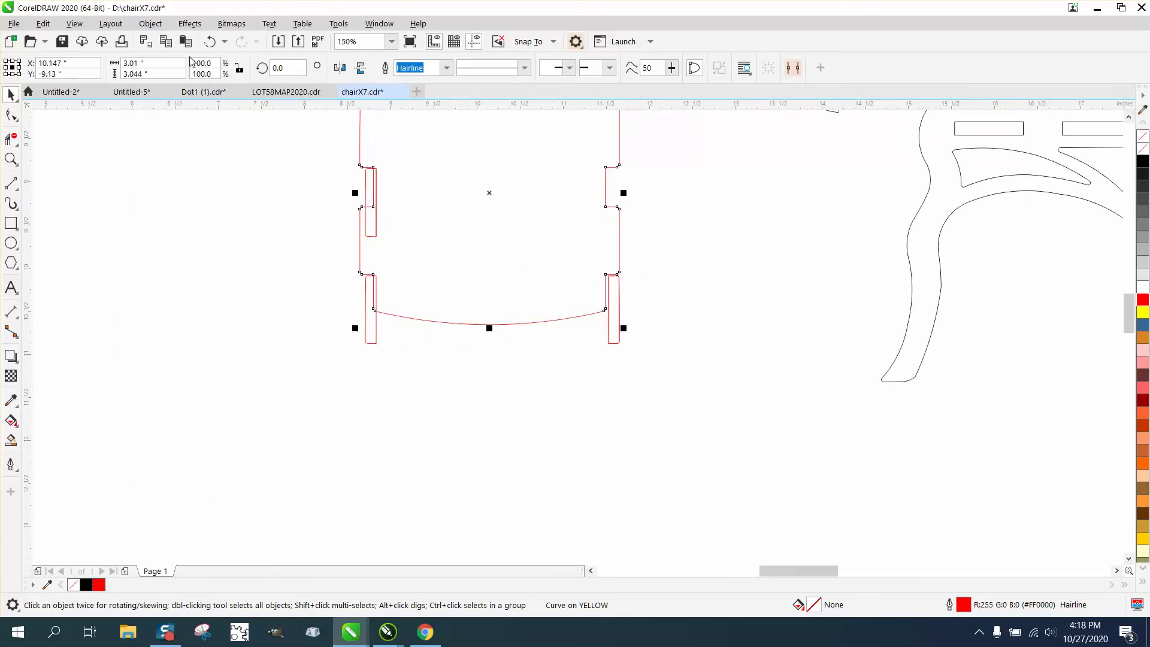
left_click(209, 41)
left_click(625, 286)
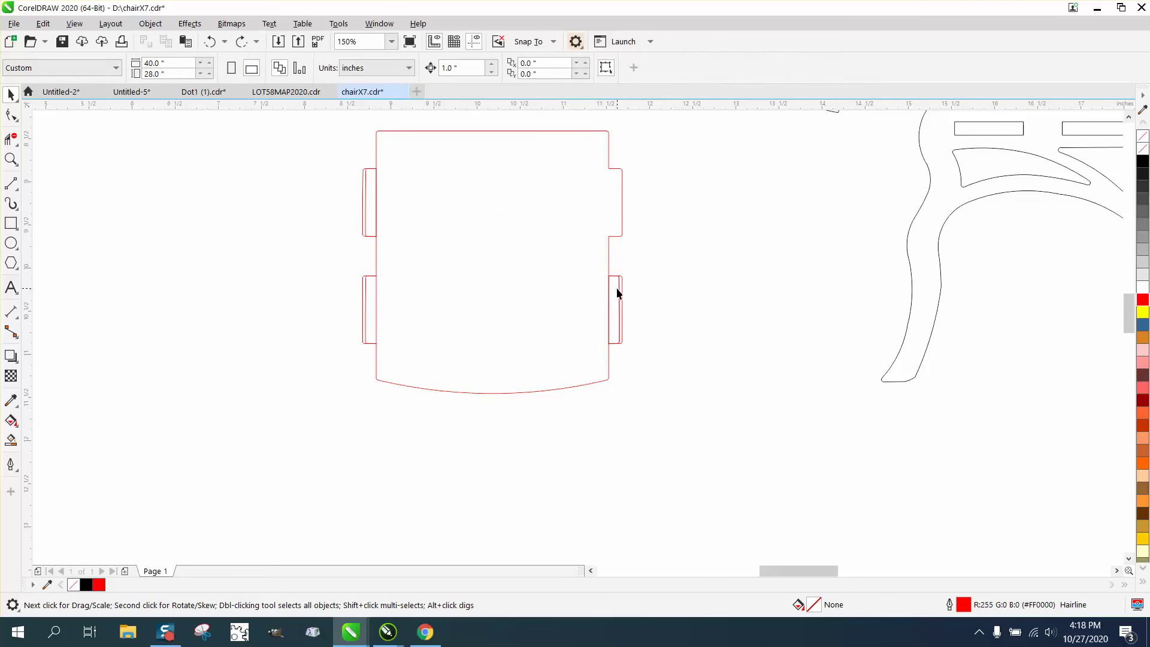
left_click(617, 288)
left_click_drag(609, 280, 611, 172)
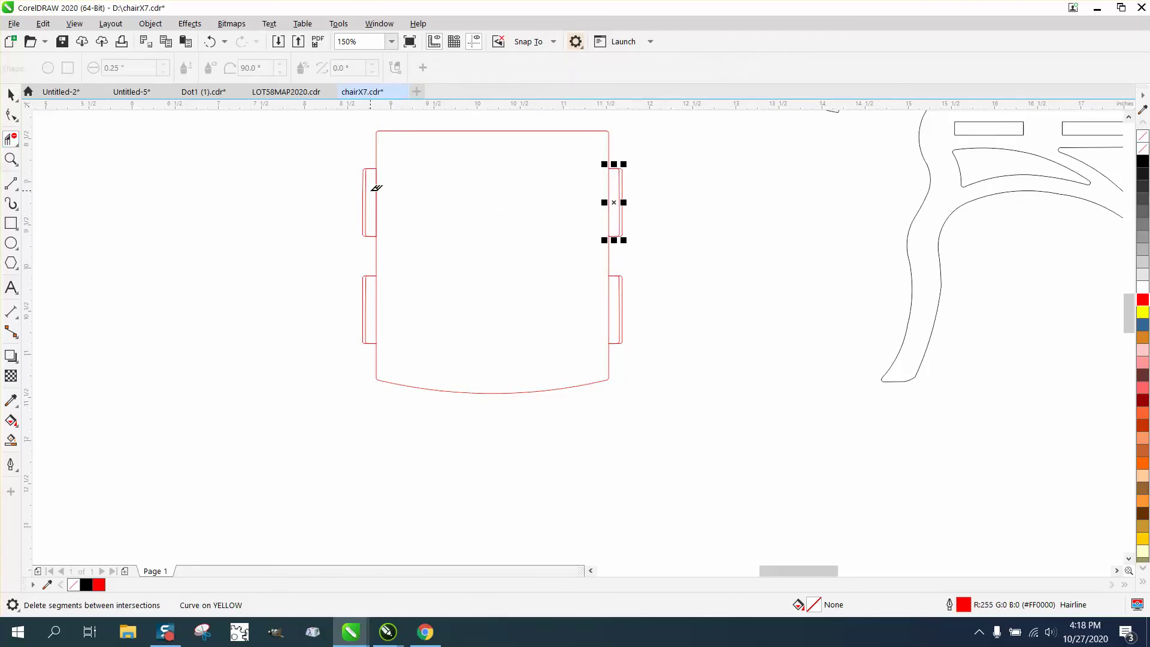
Step: Delete the line segments separating the narrowed tabs from the seat body with the Virtual Segment Delete tool
left_click(377, 292)
left_click(608, 223)
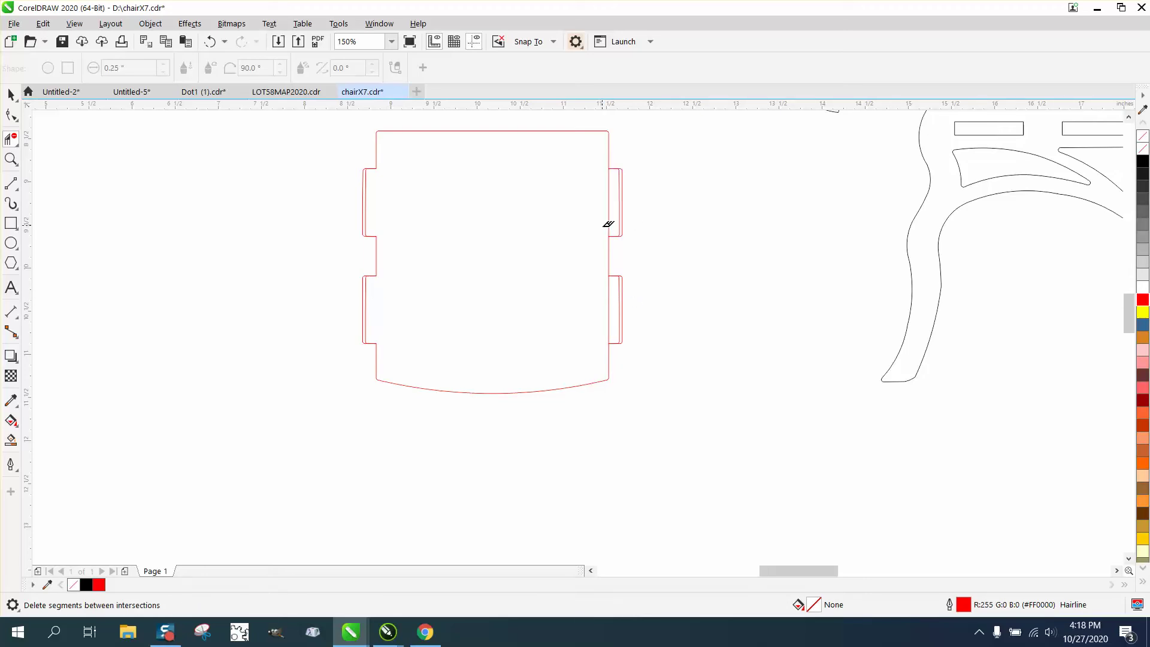
left_click(609, 293)
Step: Smart-fill the seat body together with its four narrowed tabs in black to create one combined shape
left_click(10, 444)
left_click(465, 339)
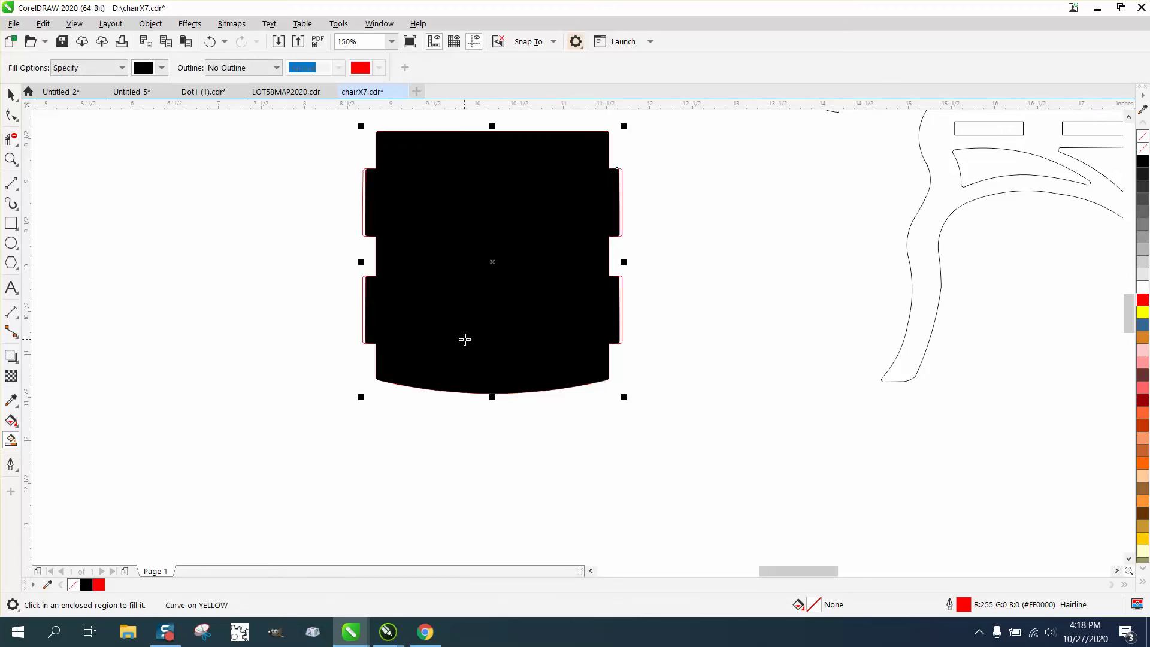
scroll(430, 339, "down", 2)
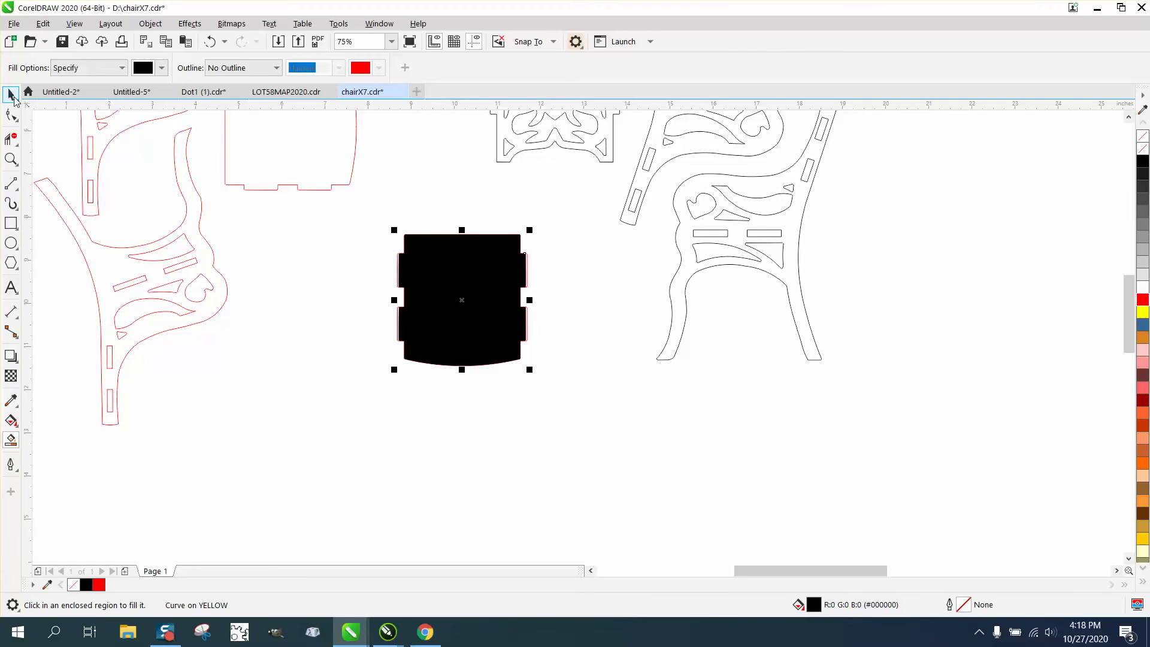
Step: Move the black combined seat shape off the old red outlines and delete the leftover seat and tab outlines
left_click(11, 94)
left_click_drag(468, 298, 309, 303)
left_click_drag(389, 225, 416, 322)
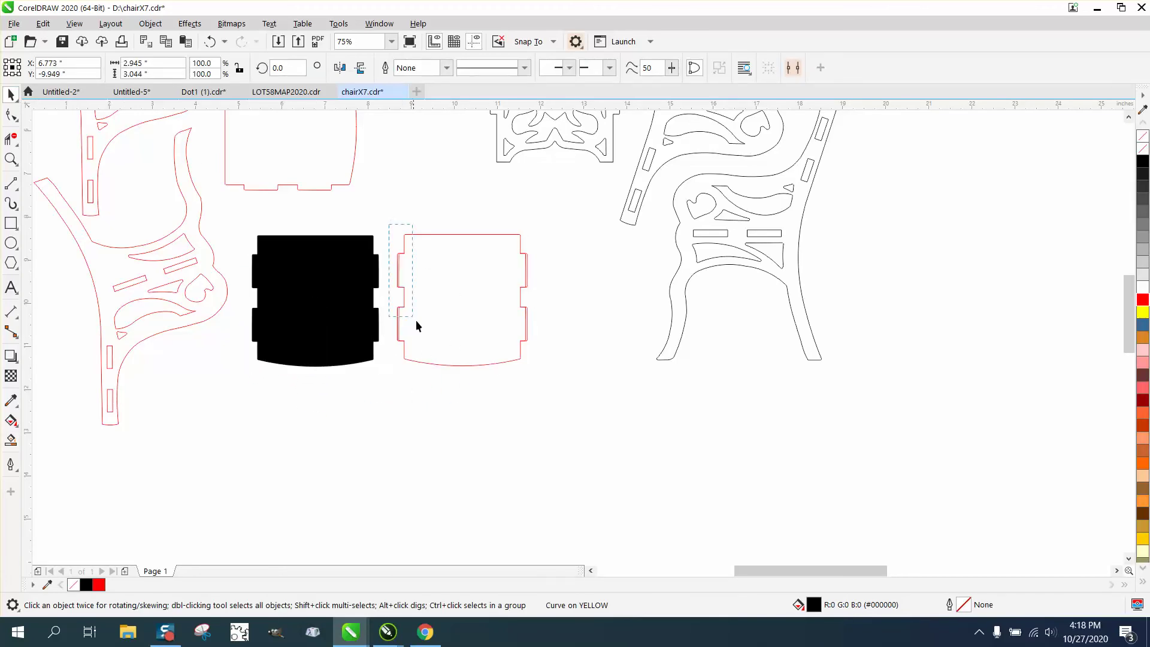
left_click_drag(561, 386, 561, 387)
key("Delete")
Step: Give the new seat shape no fill and a red outline, and move it to about X 10.2, Y -10.1 inches
left_click(344, 316)
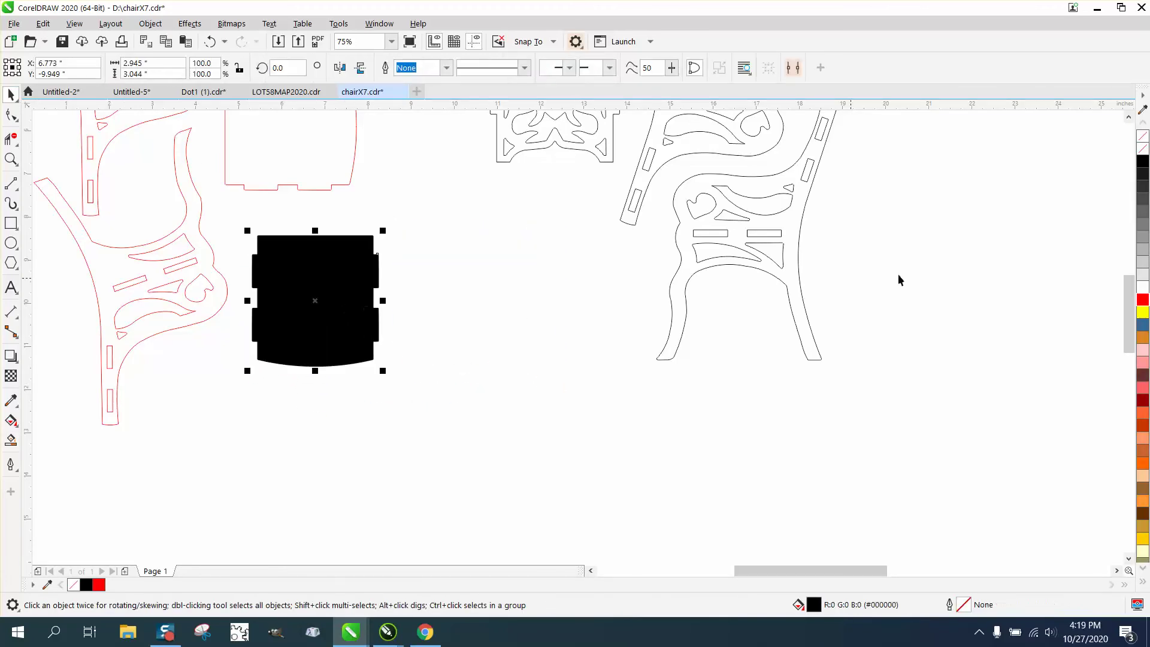
left_click(1142, 138)
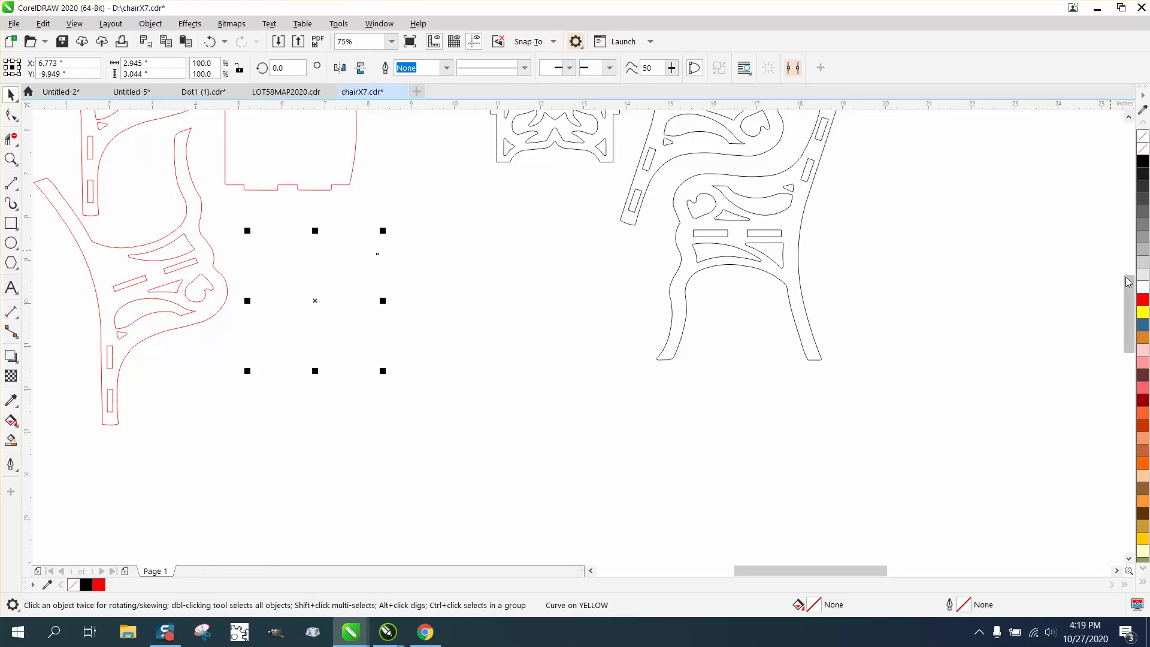
right_click(1140, 299)
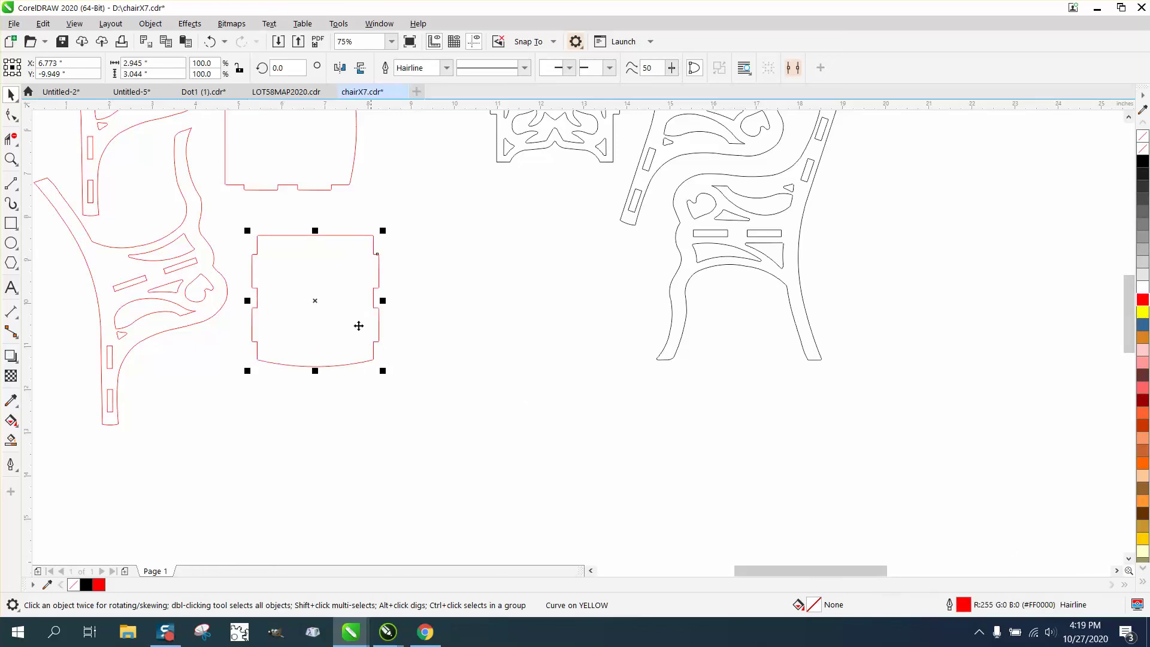
left_click_drag(359, 326, 469, 302)
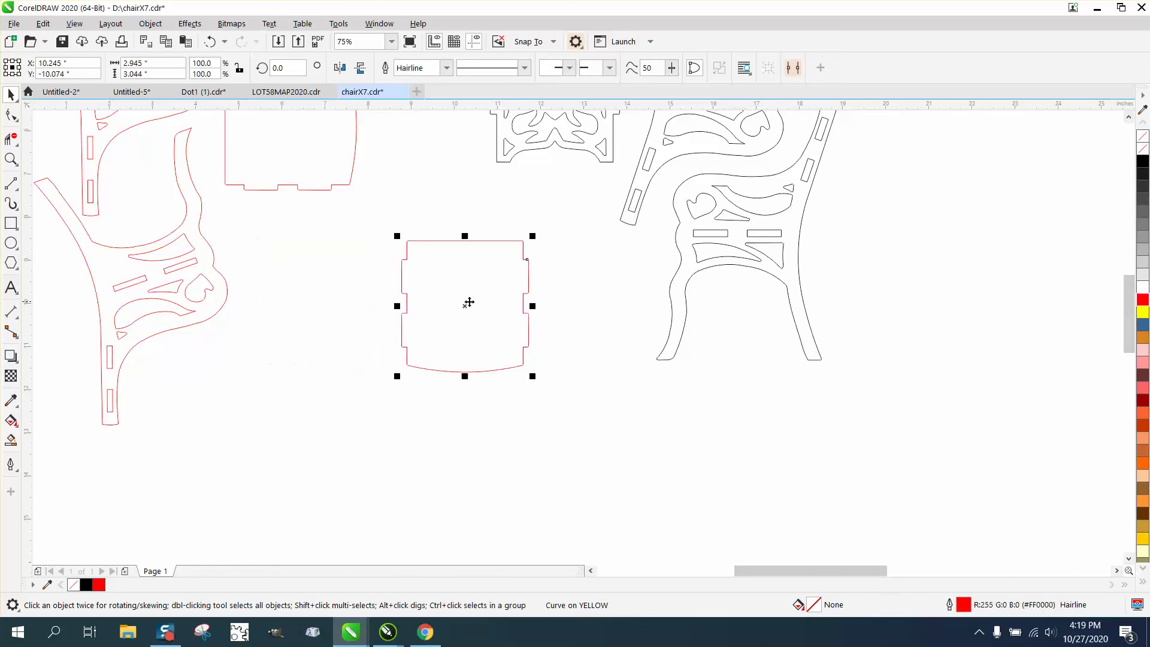
Step: Place a vertical guideline along the left edge of the new seat's body, aligned to the tab's inner node
left_click(11, 159)
left_click_drag(388, 234, 620, 383)
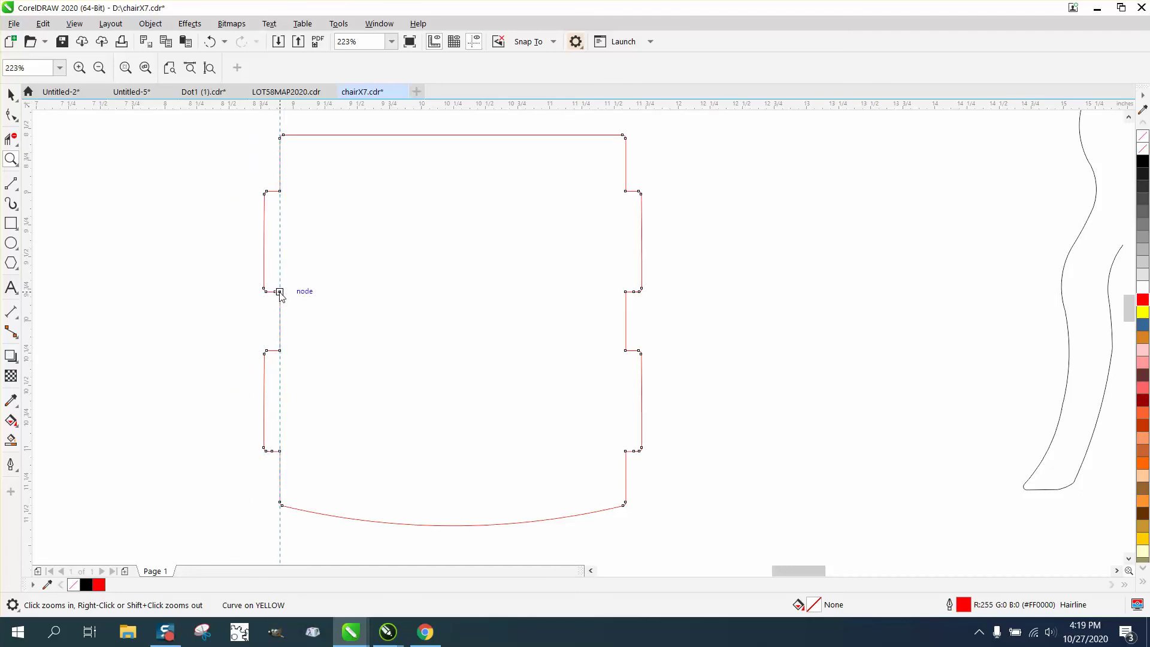
left_click_drag(280, 293, 280, 292)
Step: Turn on snapping to guidelines in preparation for dimensioning the seat's tabs
left_click(18, 318)
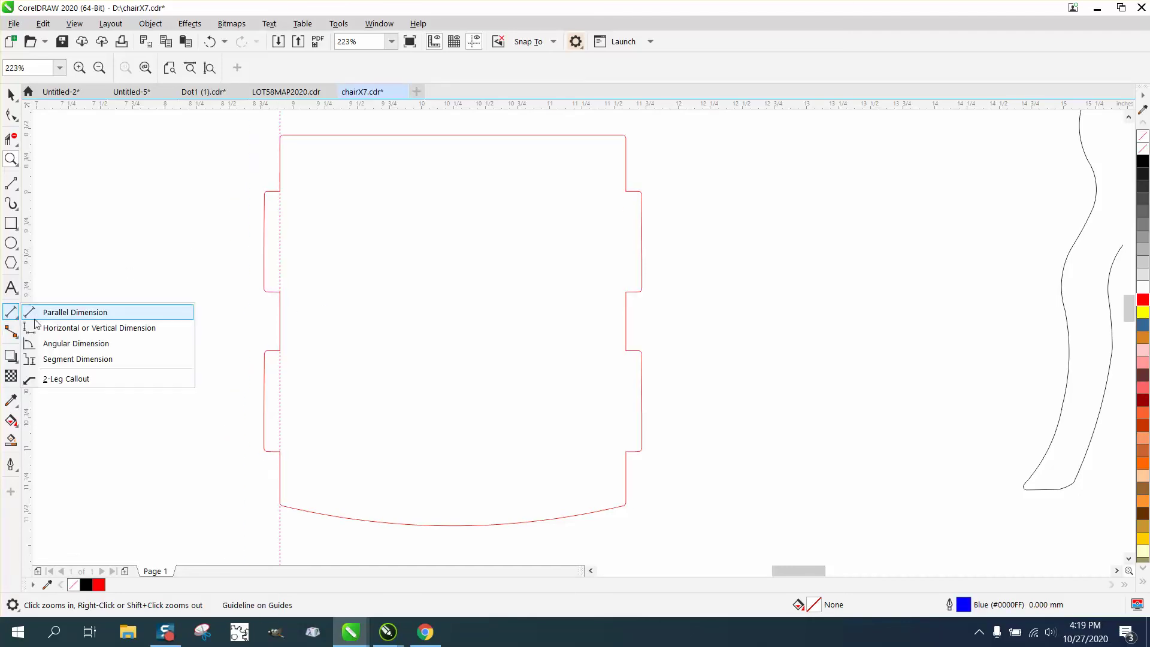
left_click(77, 314)
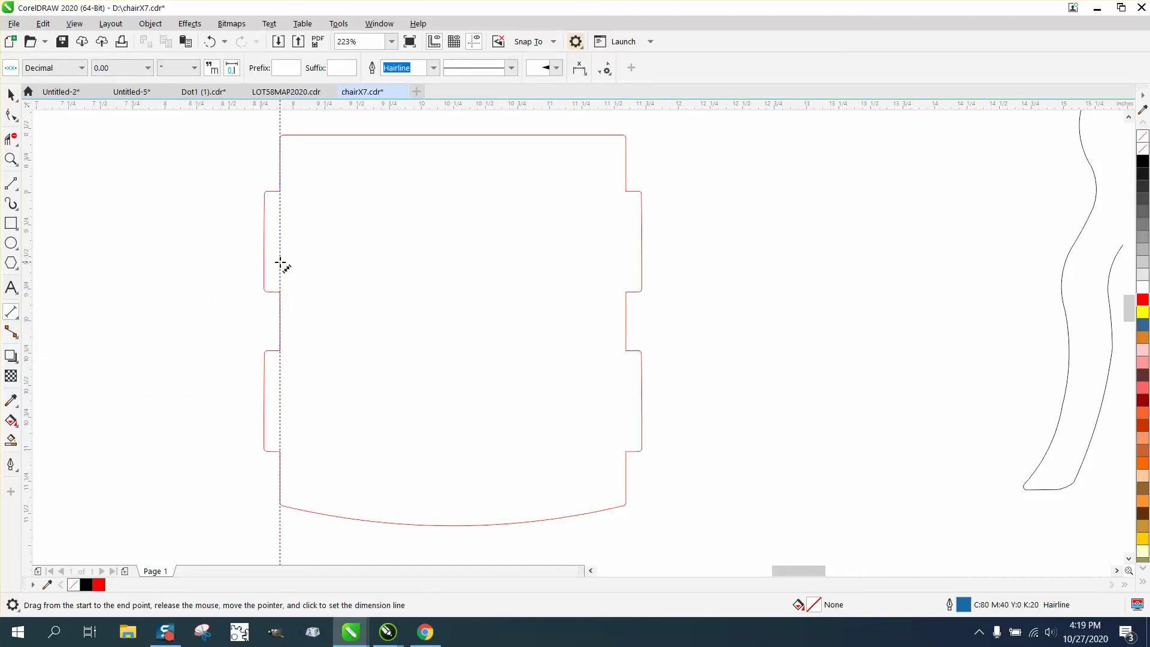
left_click(11, 94)
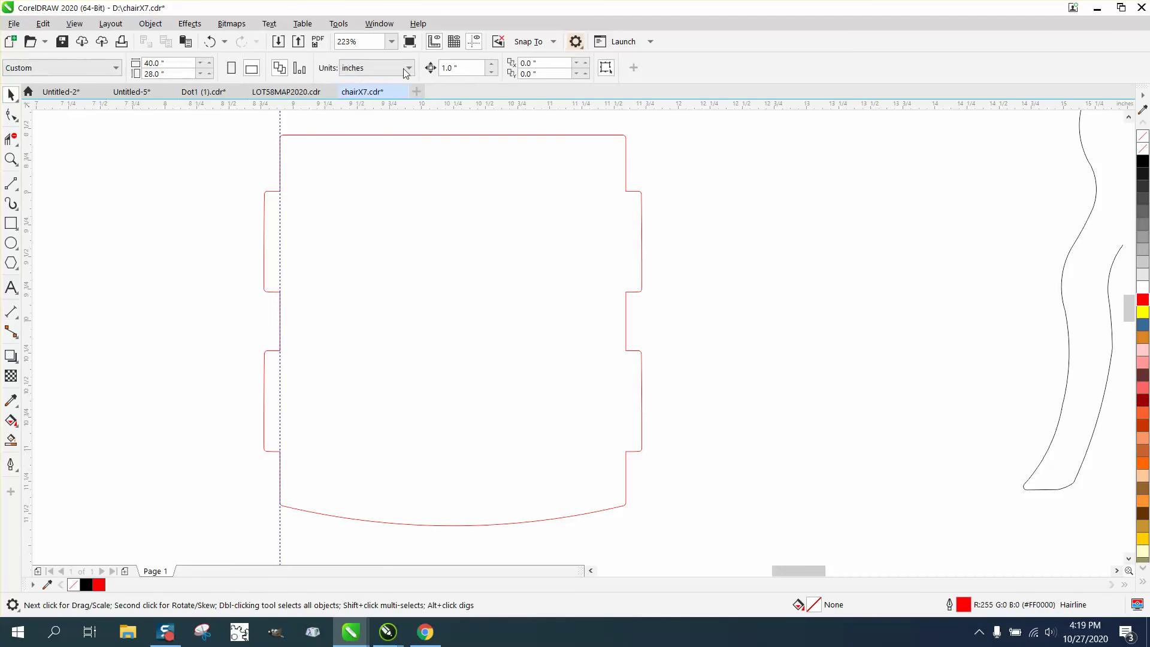
left_click(536, 41)
left_click(522, 103)
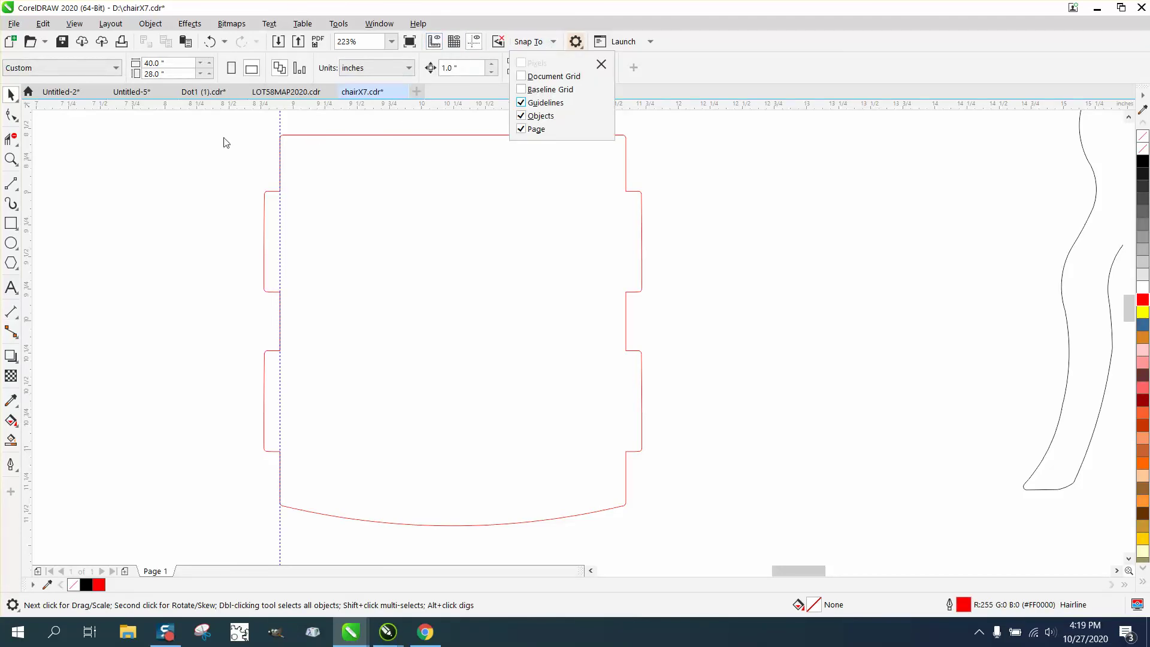
left_click(100, 297)
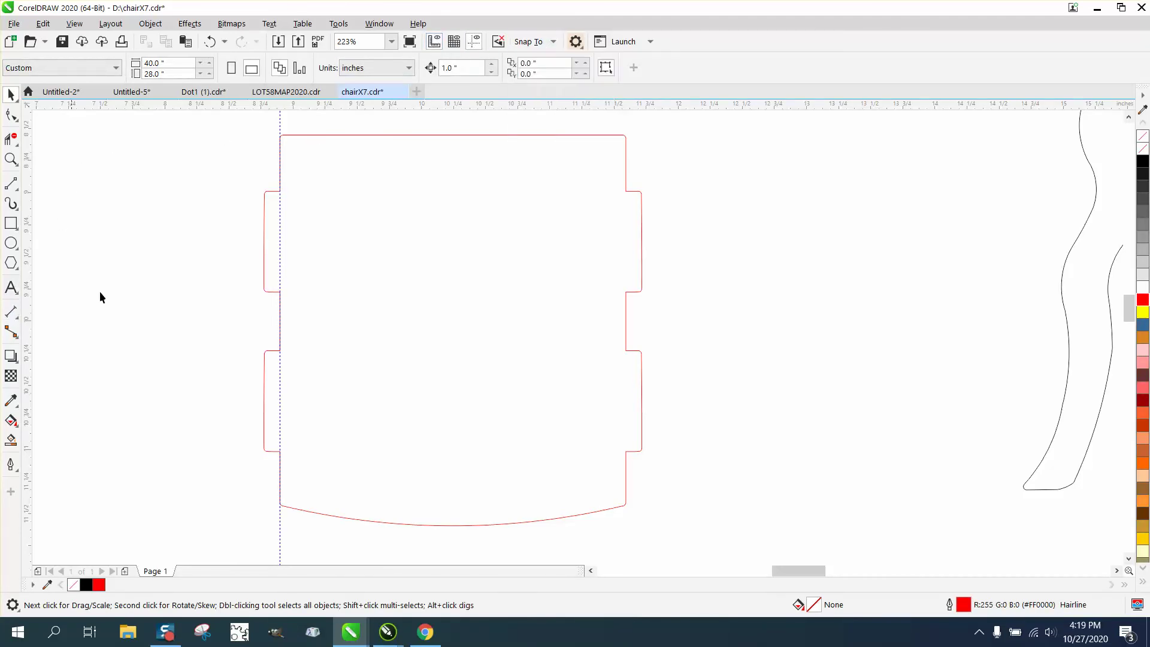
Step: Measure the depth of the seat's upper left tab from the guideline with a parallel dimension
left_click(17, 314)
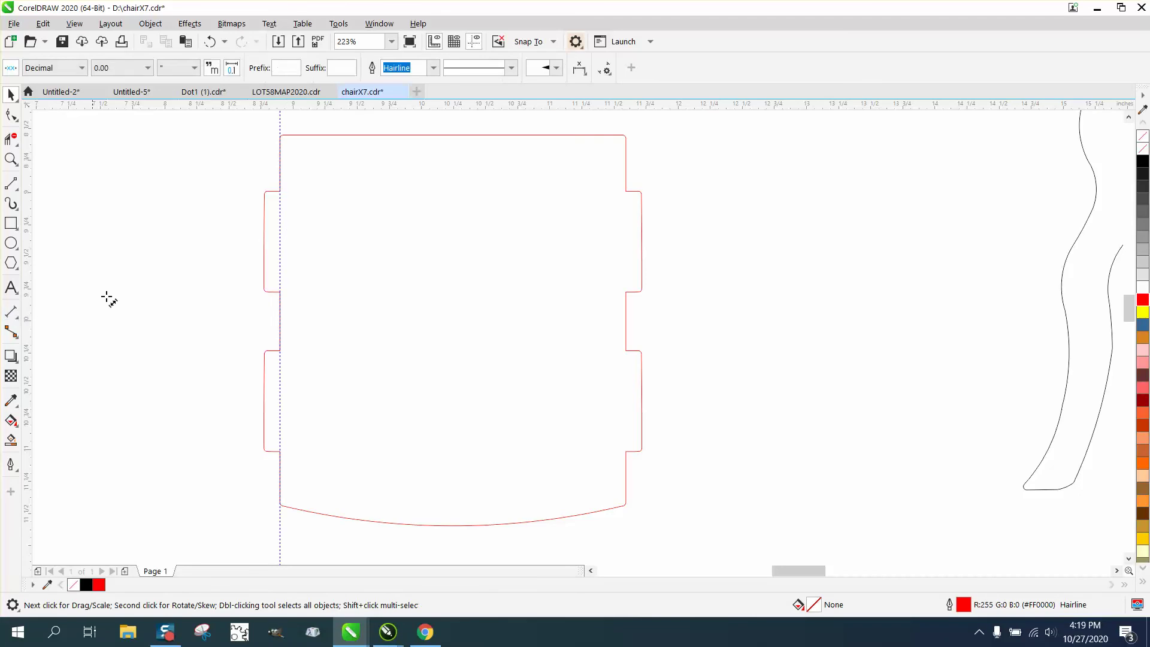
left_click_drag(281, 240, 269, 240)
left_click(267, 222)
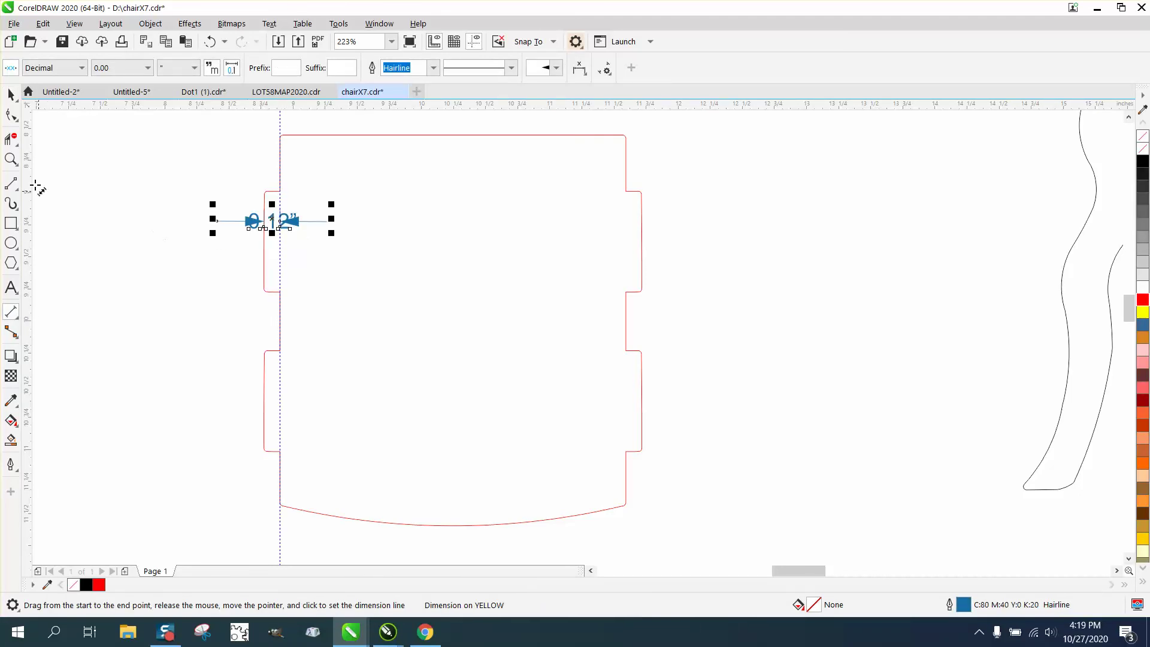
Step: Set the tab depth dimension's precision to three decimals (0.000)
left_click(11, 159)
left_click_drag(221, 200, 413, 301)
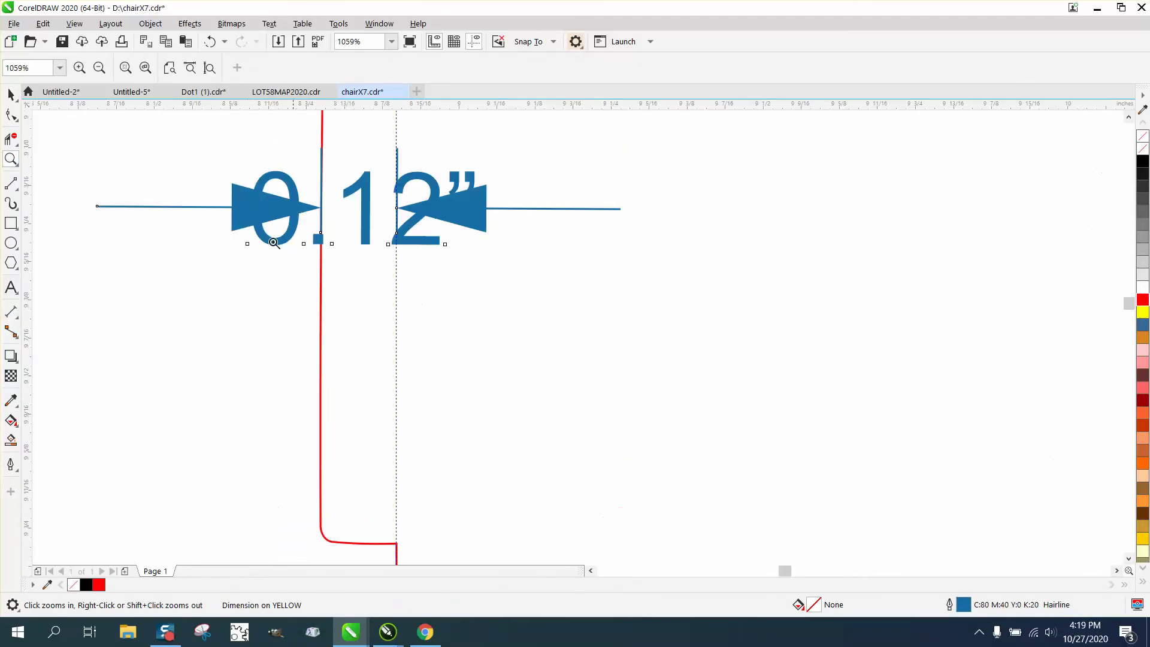
left_click(15, 100)
left_click(11, 94)
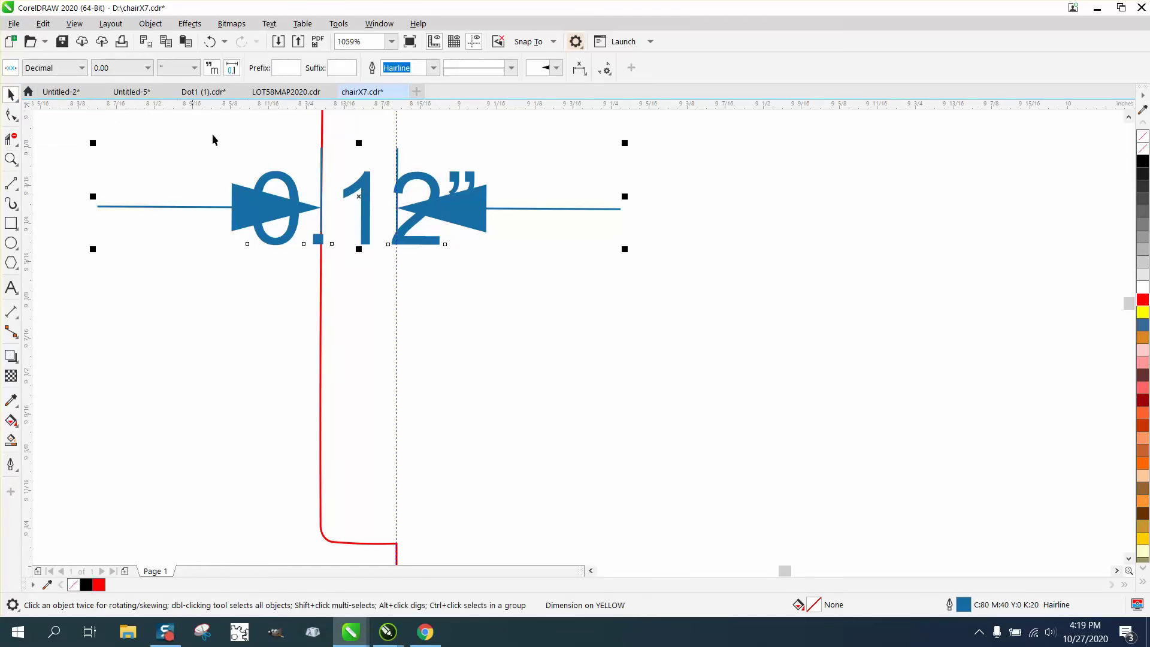
left_click(148, 68)
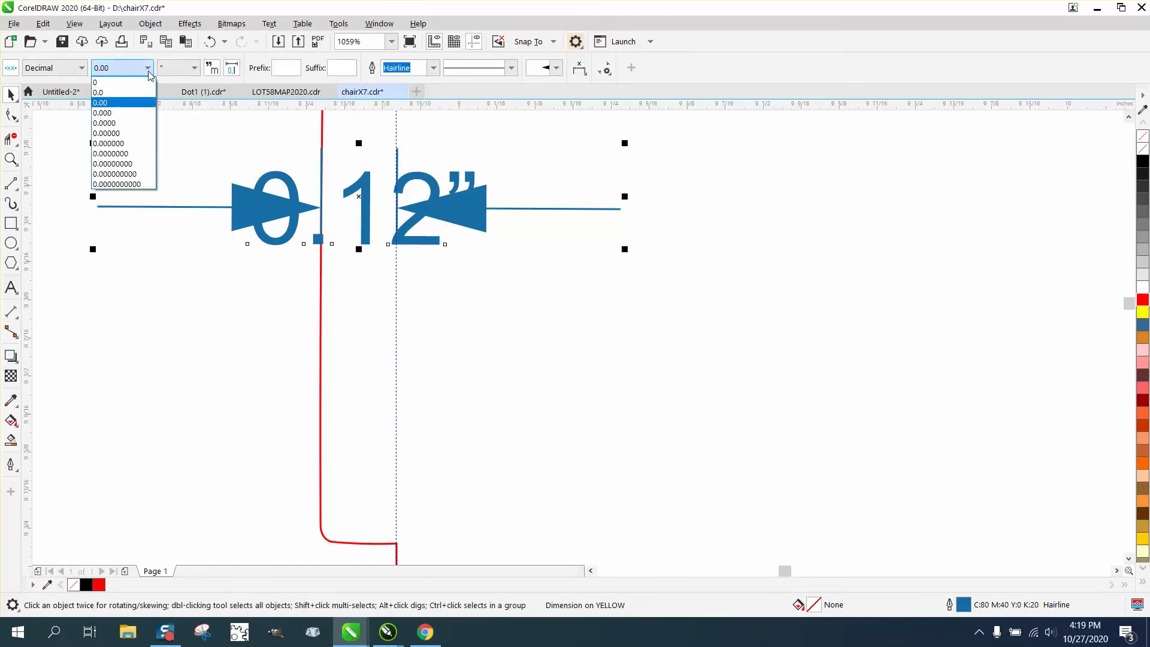
left_click(117, 114)
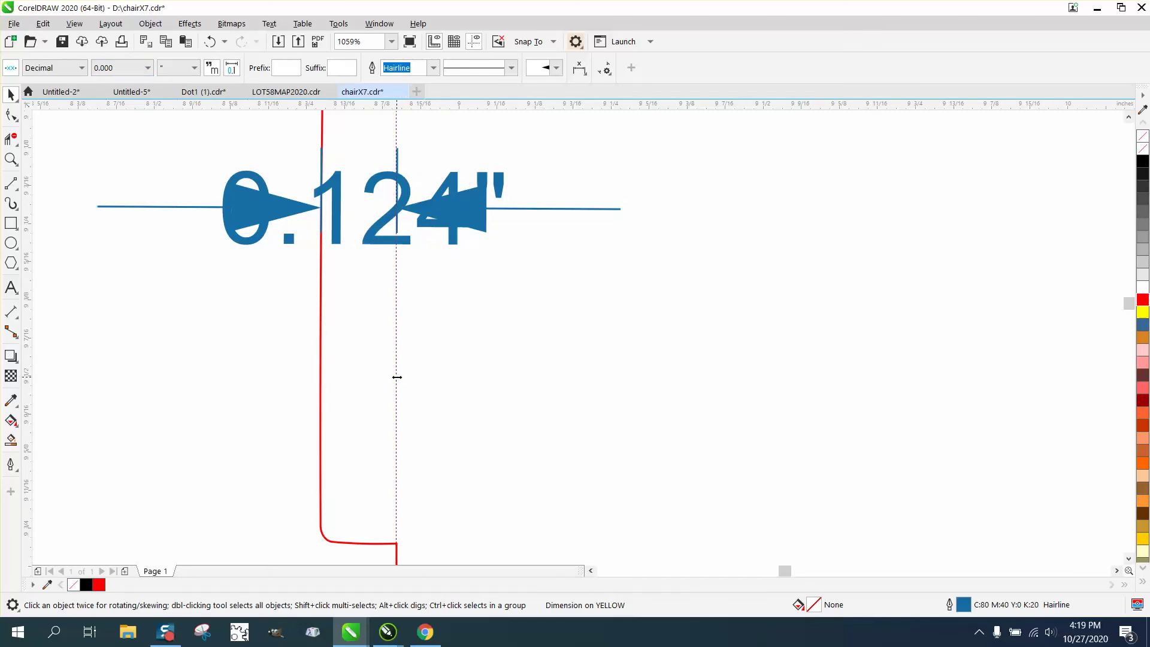
Step: Remove the tab depth dimension and the vertical guideline from the seat
left_click(395, 378)
key("ctrl+z")
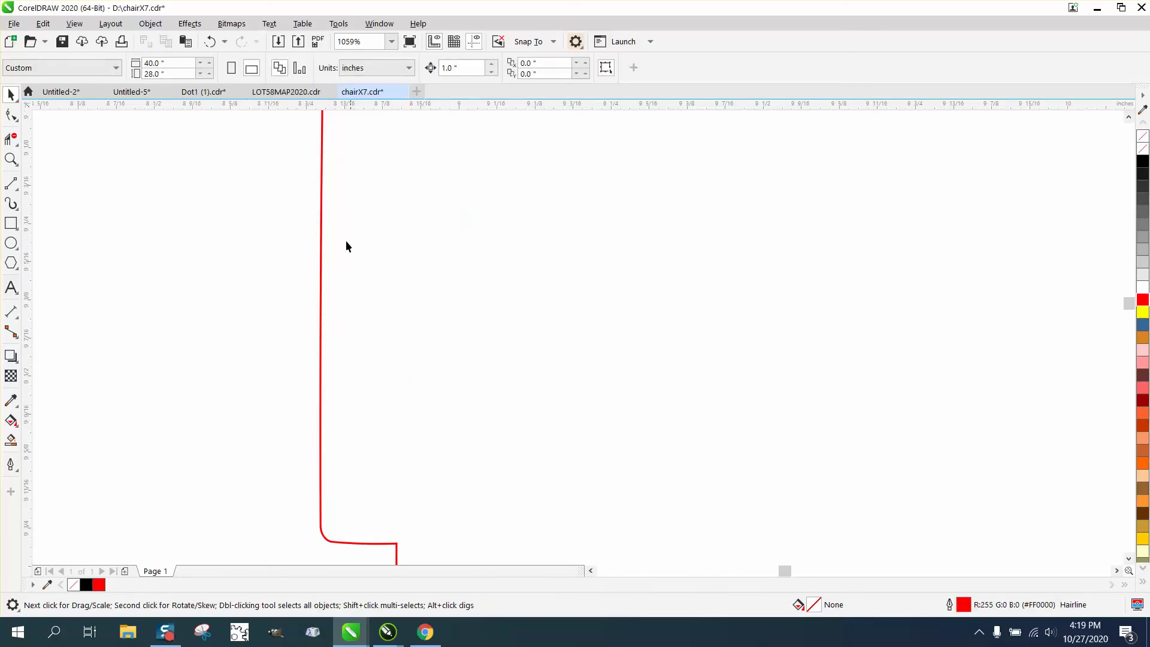
Step: Examine the new seat outline alongside the slotted chair sides and back across the whole layout
scroll(346, 241, "down", 10)
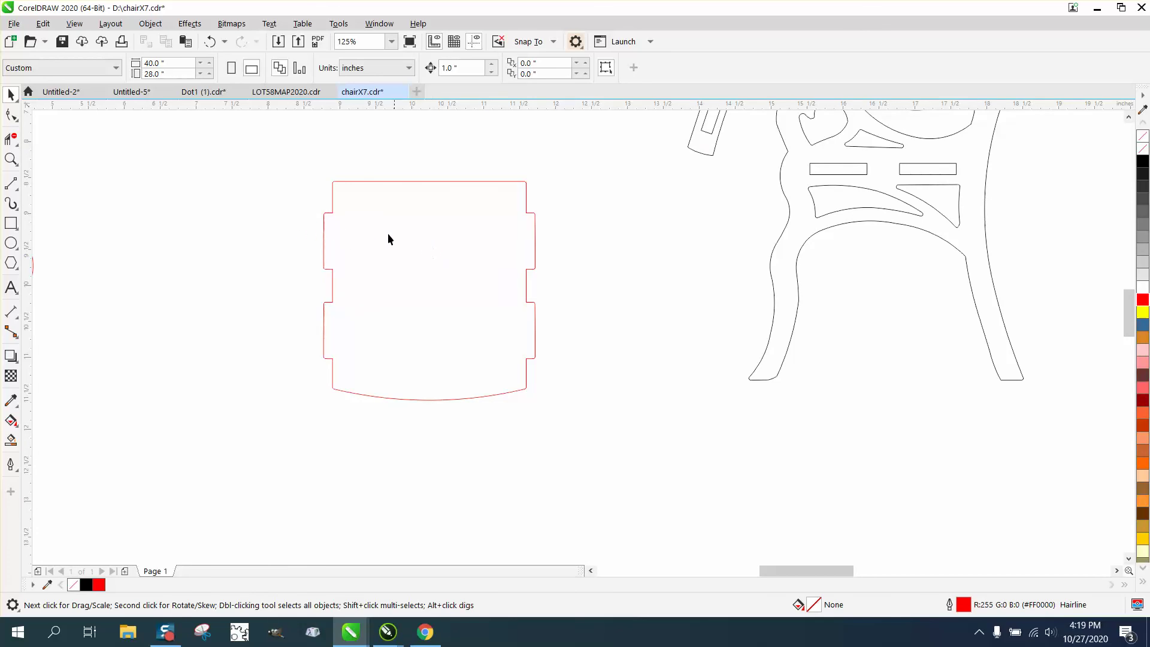
scroll(458, 236, "down", 2)
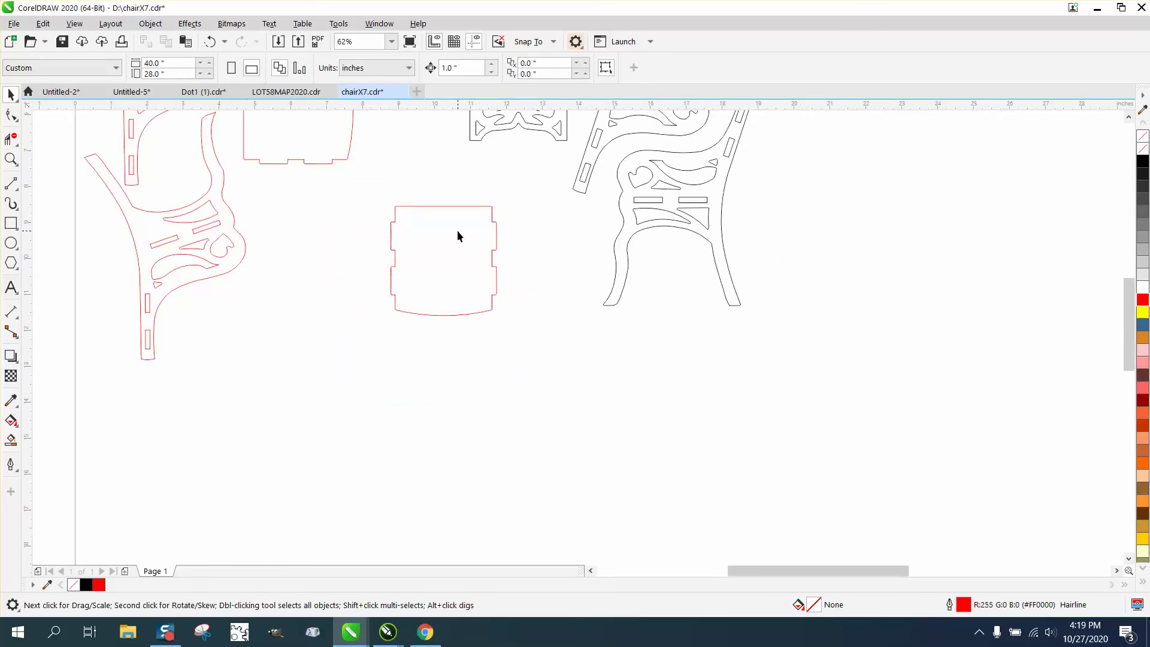
scroll(457, 234, "down", 1)
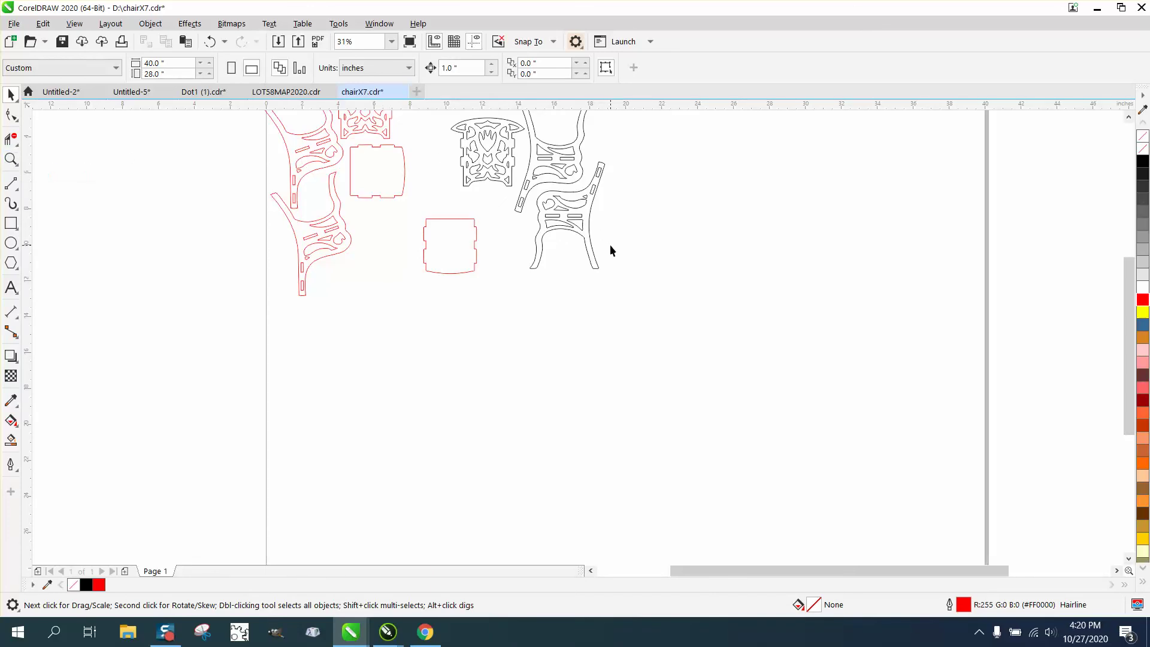
key("z")
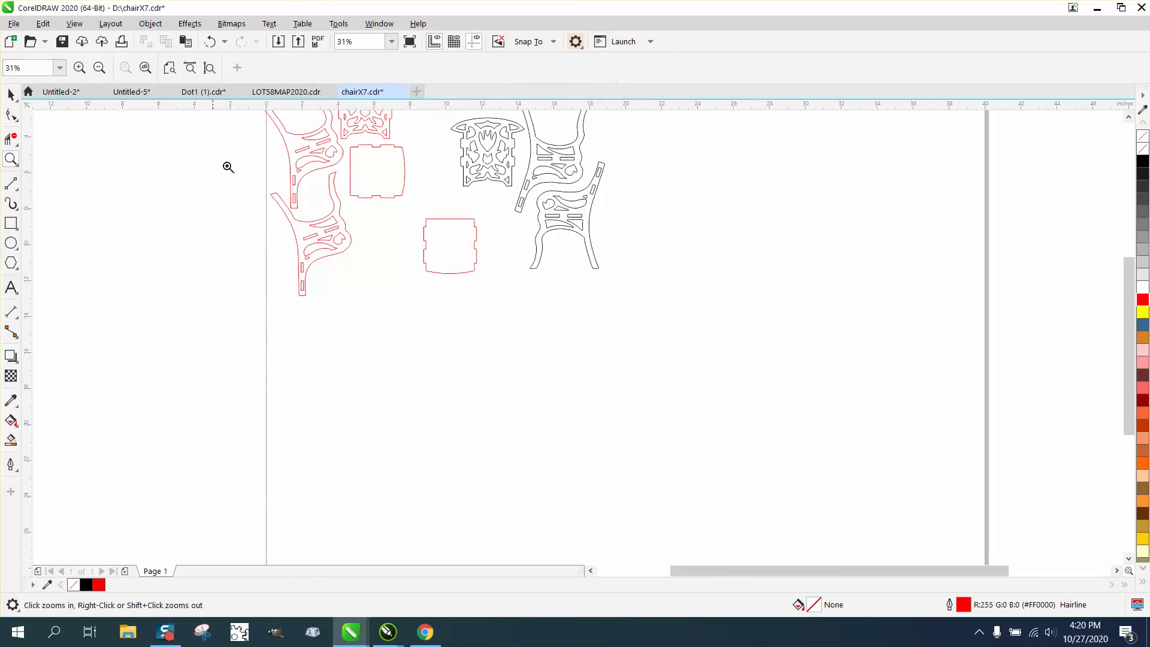
left_click_drag(484, 169, 639, 261)
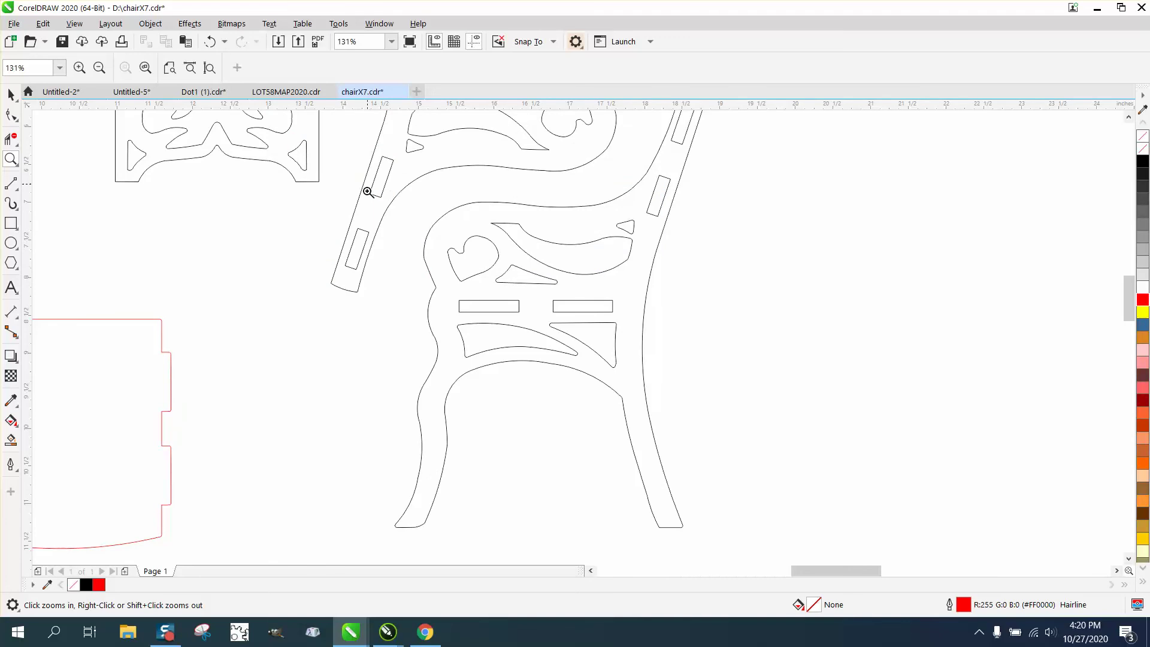
right_click(345, 191)
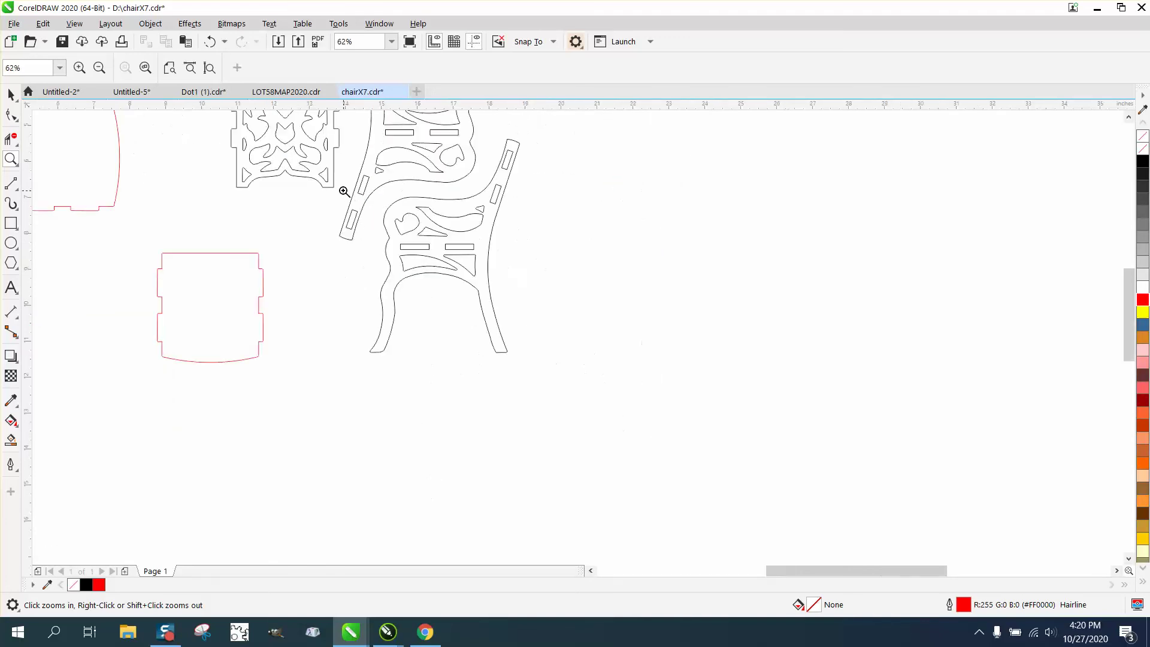
right_click(337, 142)
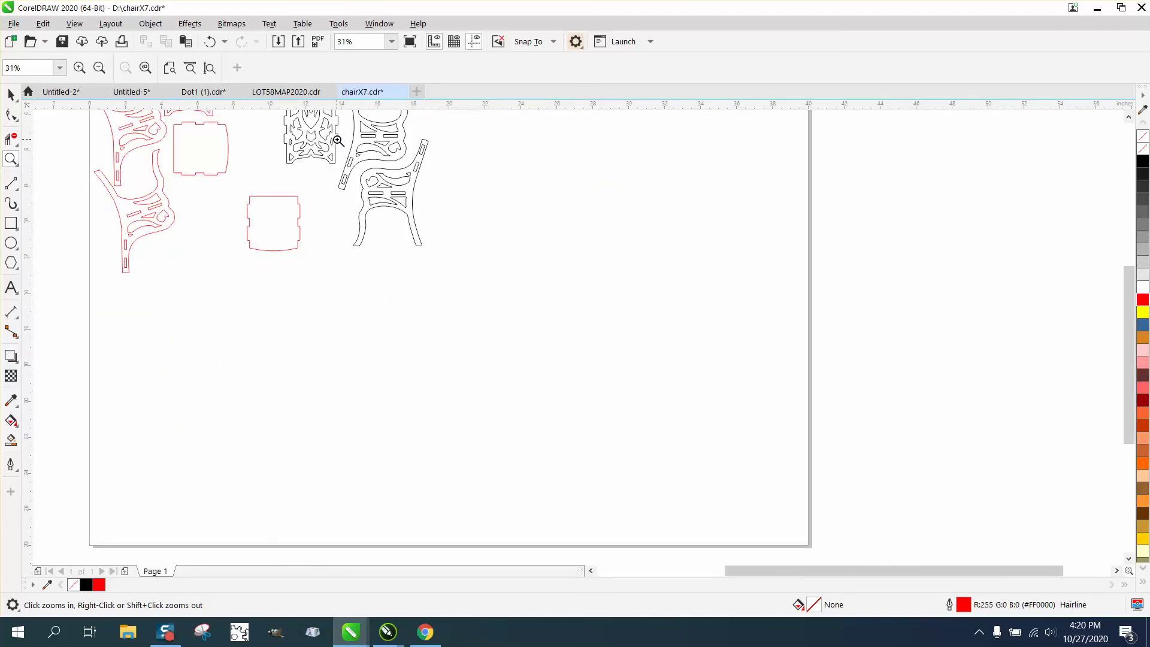
right_click(338, 142)
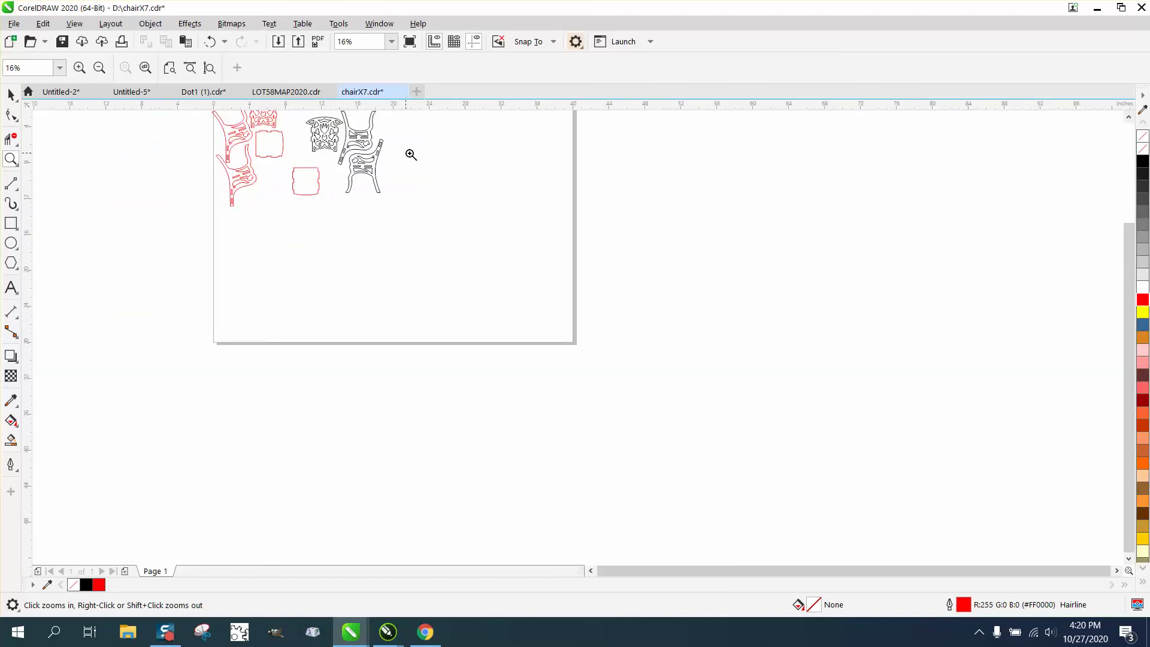
right_click(413, 162)
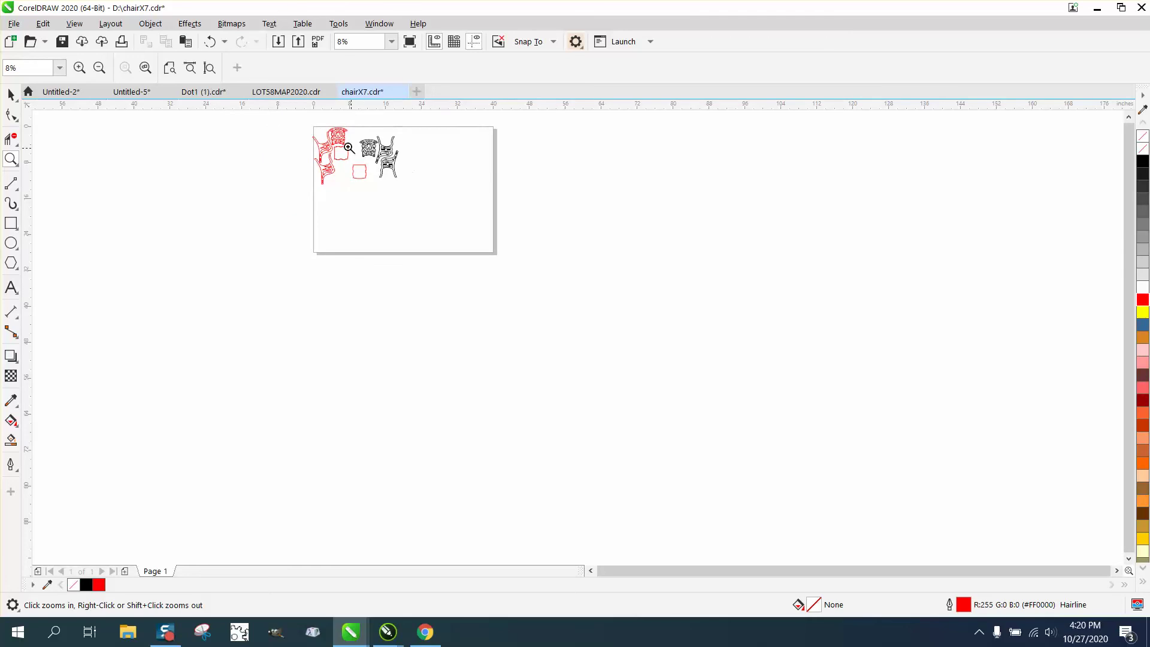
left_click_drag(311, 128, 464, 214)
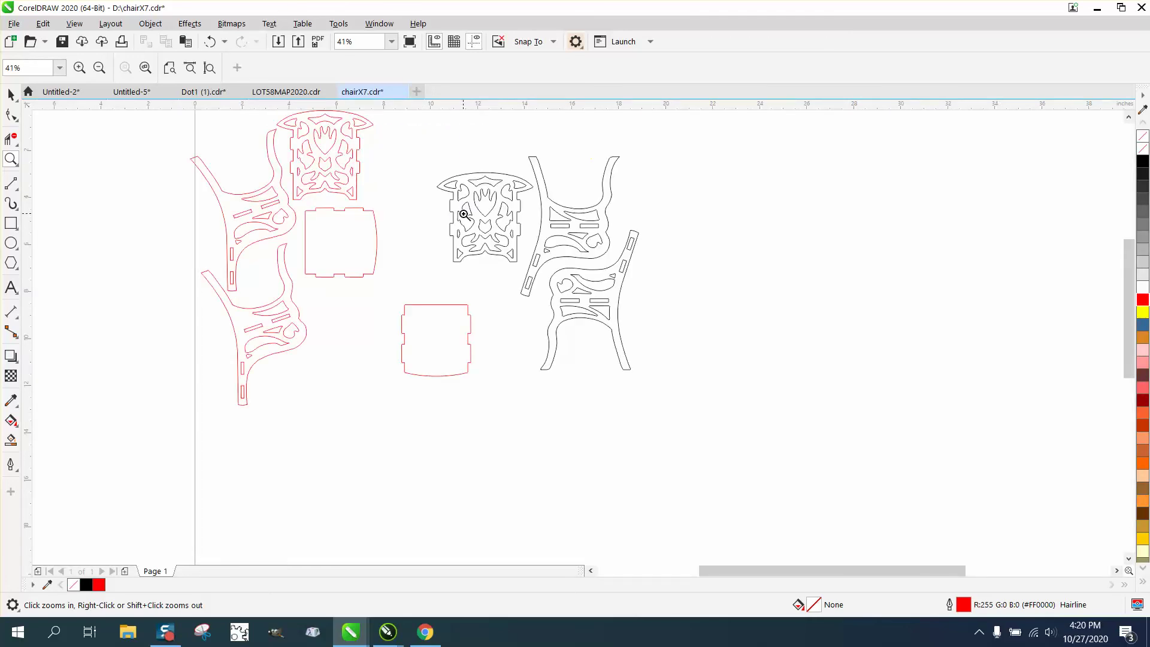